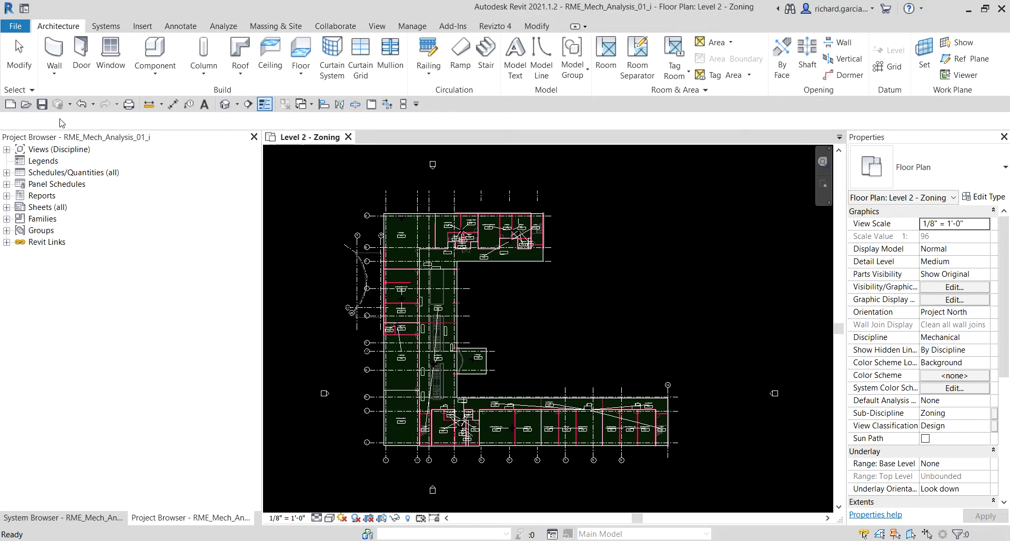
# - Open the Level 1 - Zoning floor plan from the Zoning views of the Design discipline
pyautogui.click(7, 151)
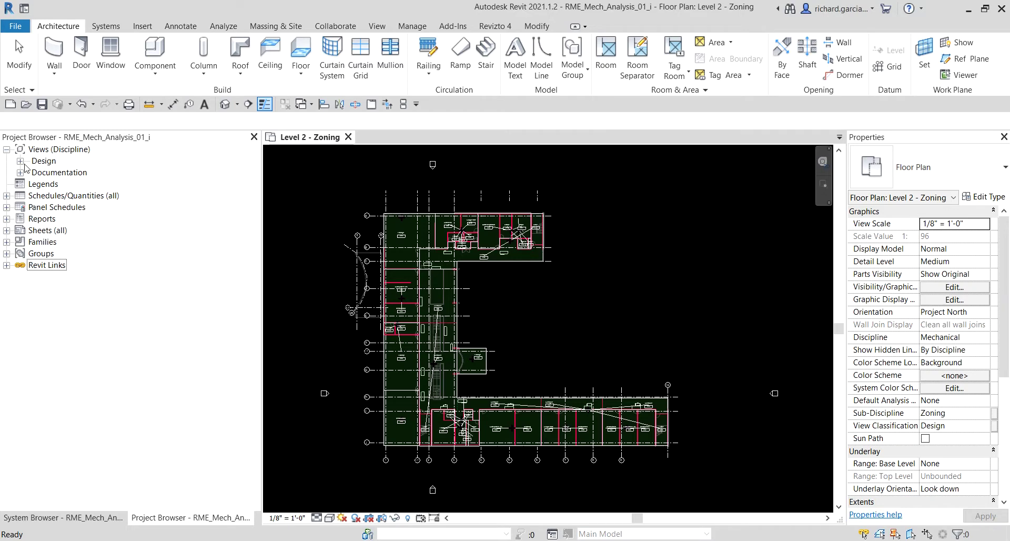
pyautogui.click(21, 162)
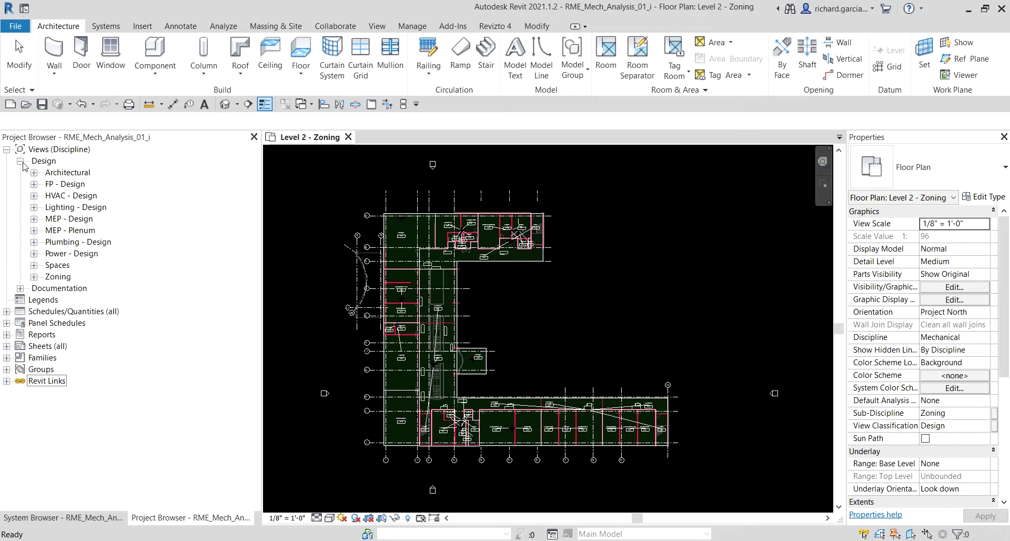
pyautogui.click(34, 277)
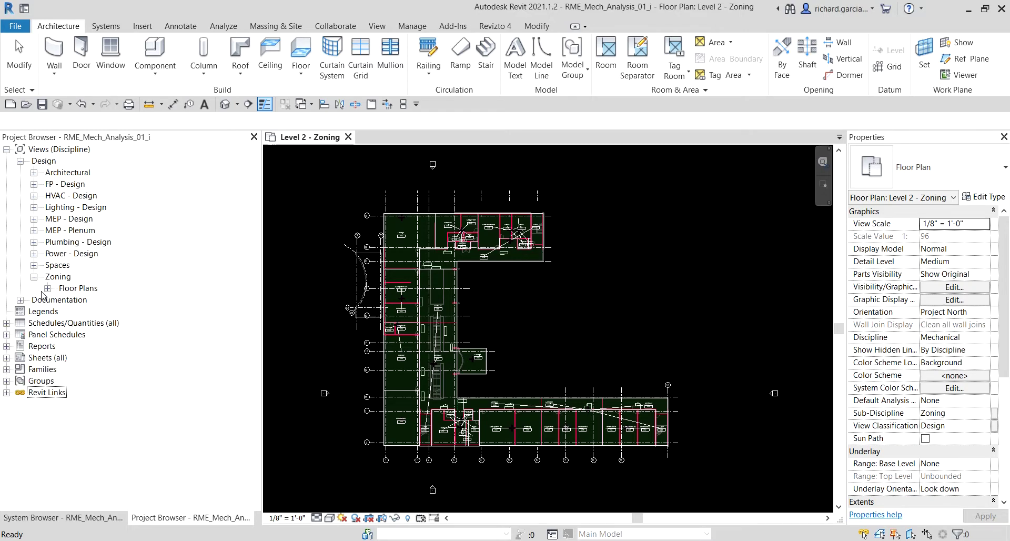
pyautogui.click(48, 289)
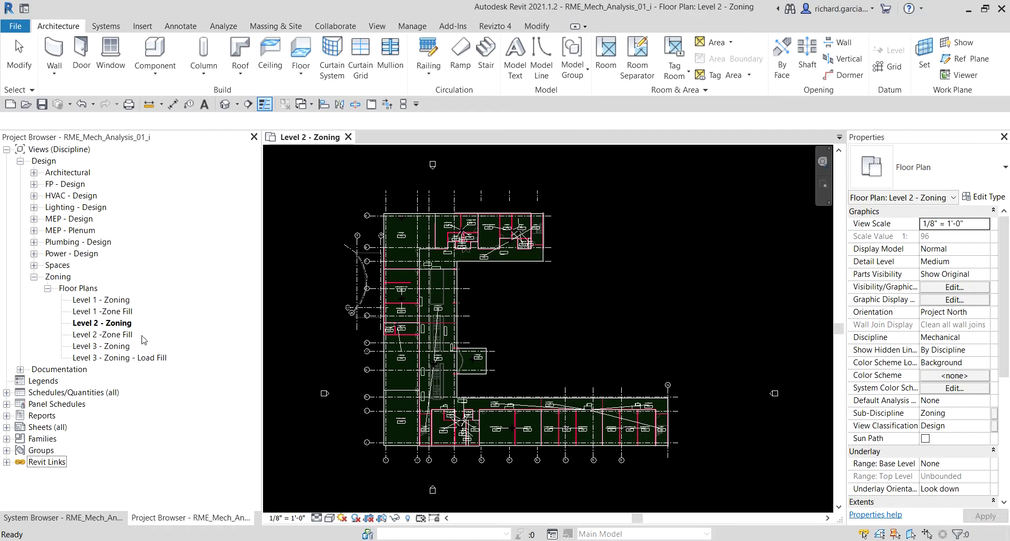
pyautogui.click(116, 304)
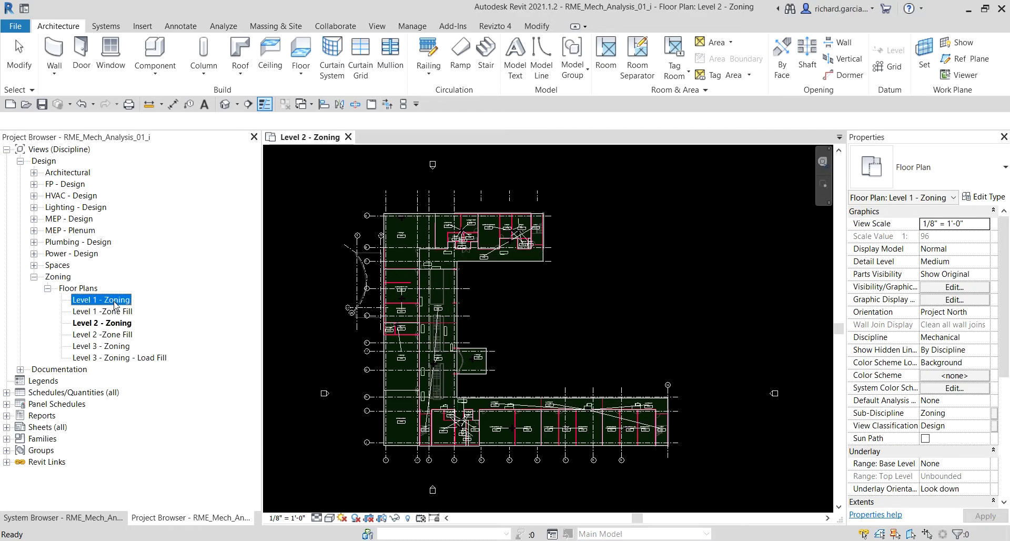
pyautogui.doubleClick(116, 304)
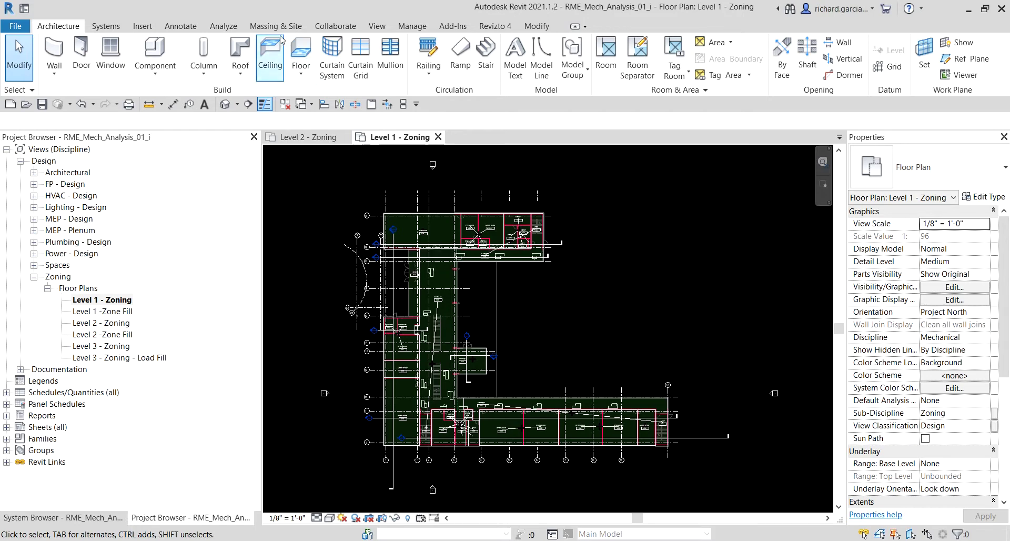
# - Start the Heating and Cooling Loads analysis and inspect the building's analytical model from the side and in 3D
pyautogui.click(224, 33)
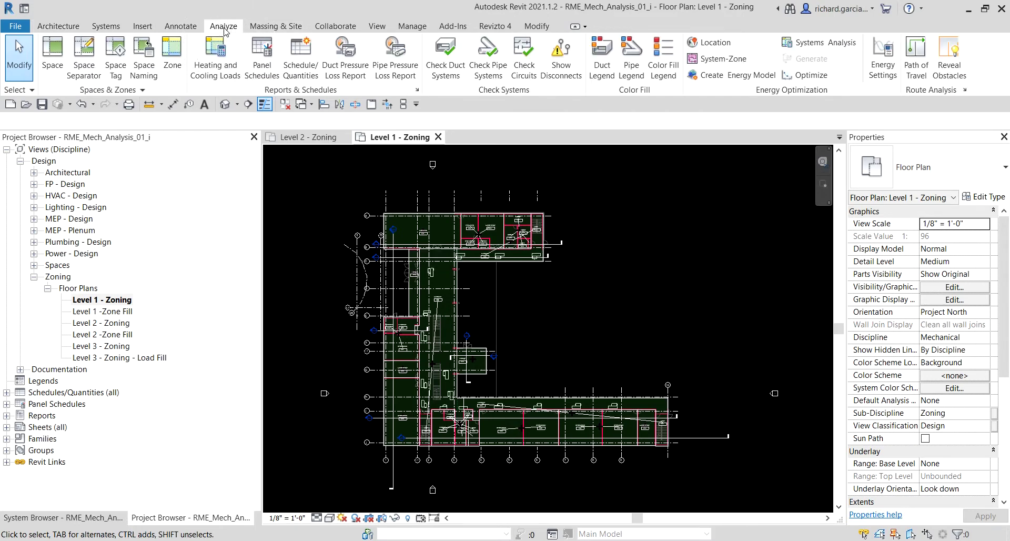
pyautogui.click(223, 56)
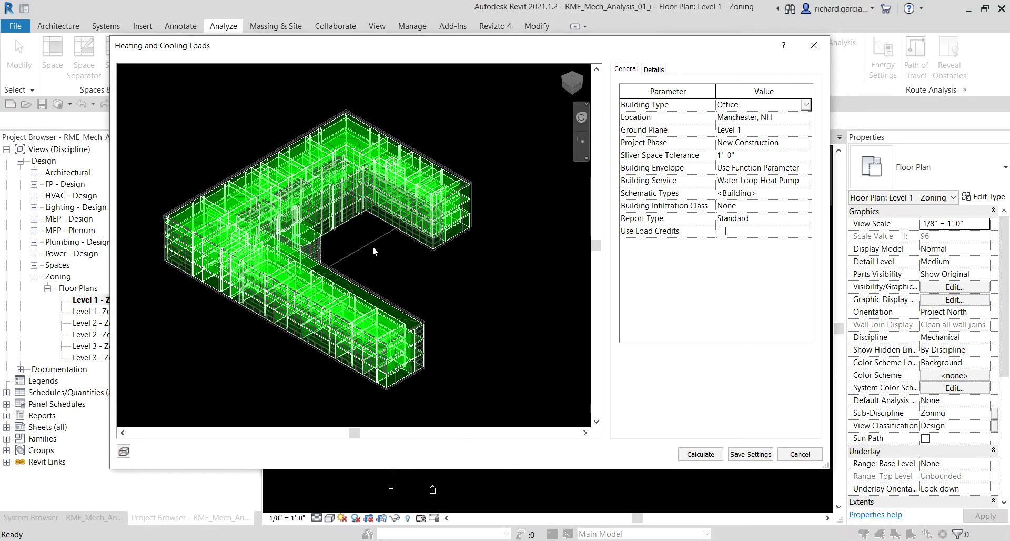
pyautogui.moveTo(356, 247); pyautogui.dragTo(368, 245)
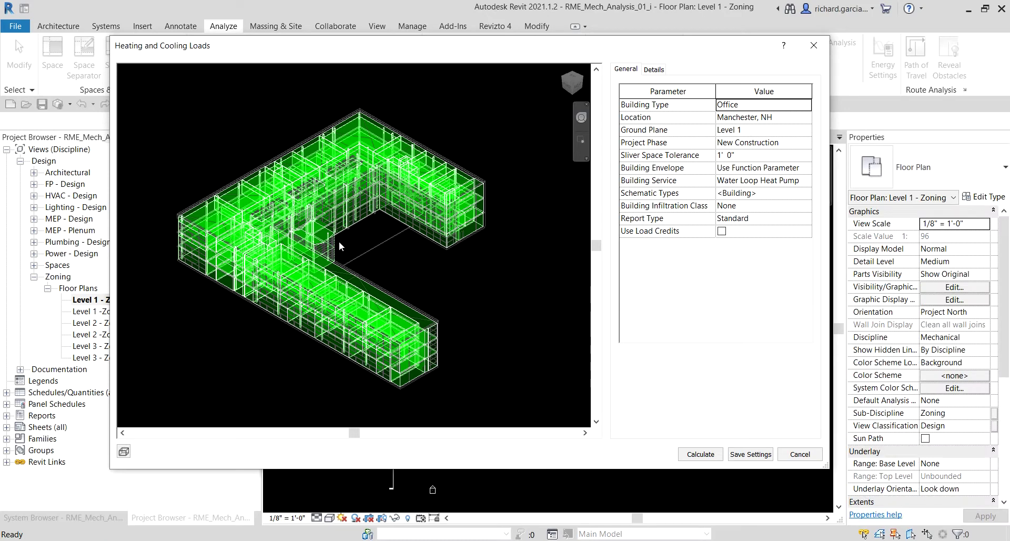
pyautogui.moveTo(571, 82); pyautogui.dragTo(570, 90)
pyautogui.click(570, 90)
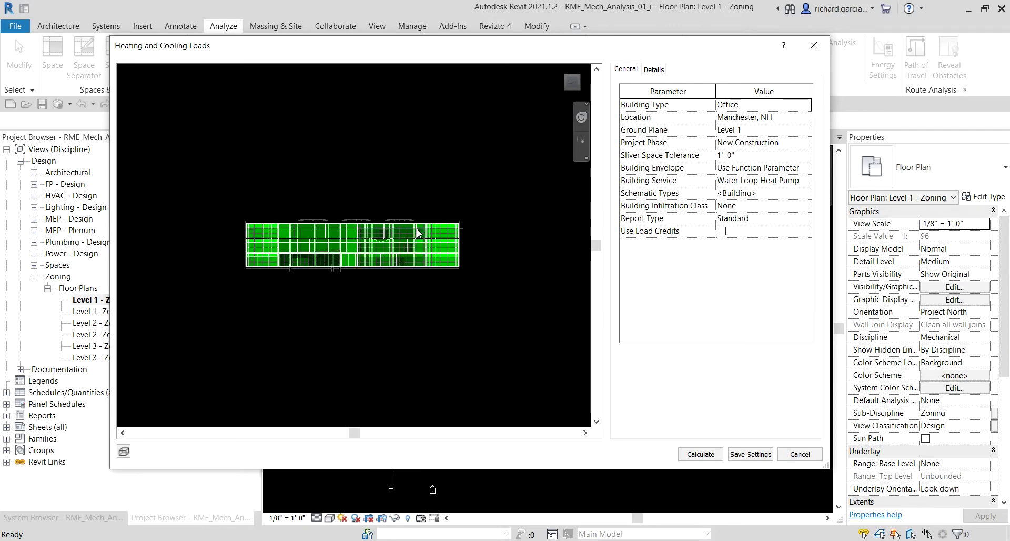
pyautogui.keyDown('shift'); pyautogui.moveTo(418, 233); pyautogui.dragTo(395, 292, button='middle'); pyautogui.keyUp('shift')
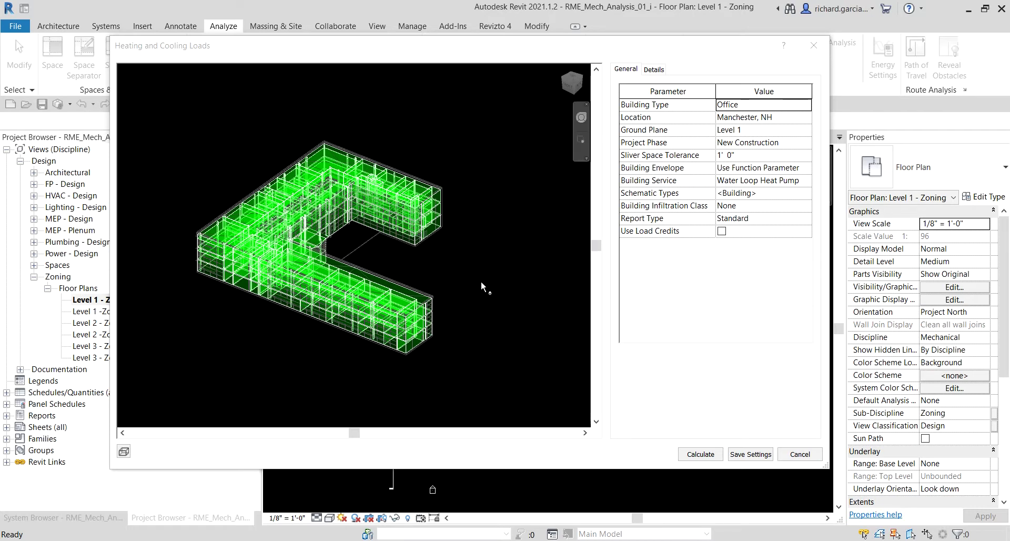
# - Show the building model's detailed list of spaces and select 109 Lounge within the 1_South_Lounge zone
pyautogui.click(656, 70)
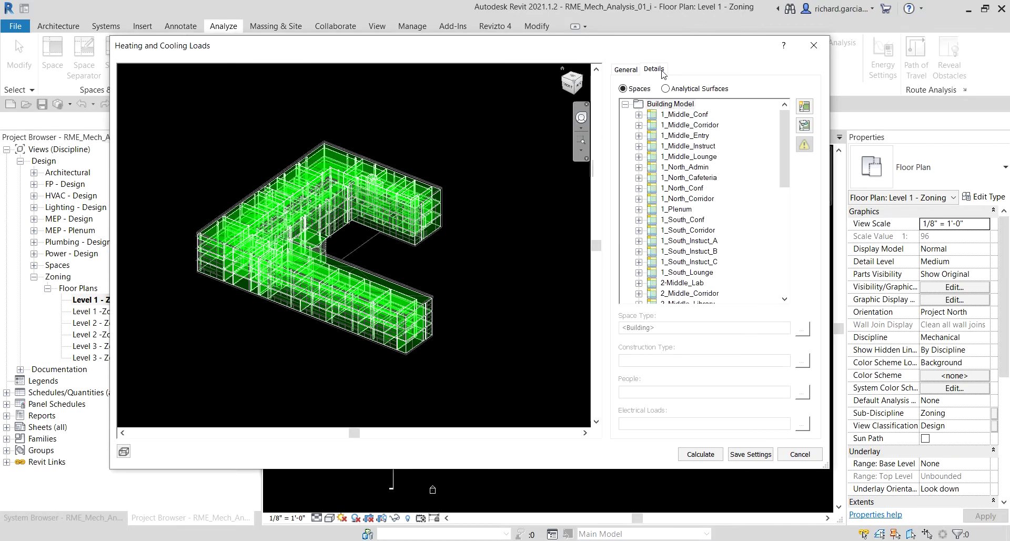
pyautogui.scroll(-1, 683, 218)
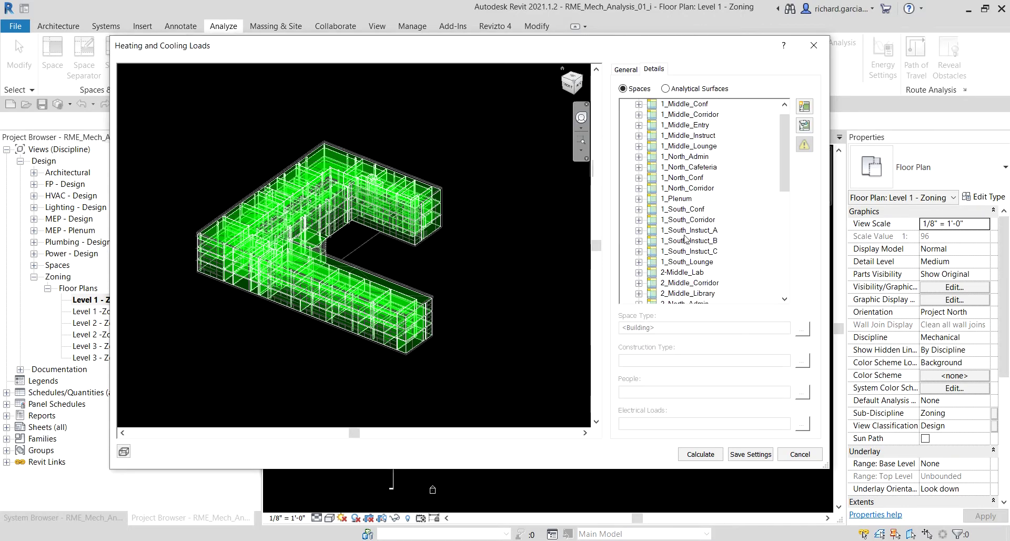
pyautogui.click(687, 253)
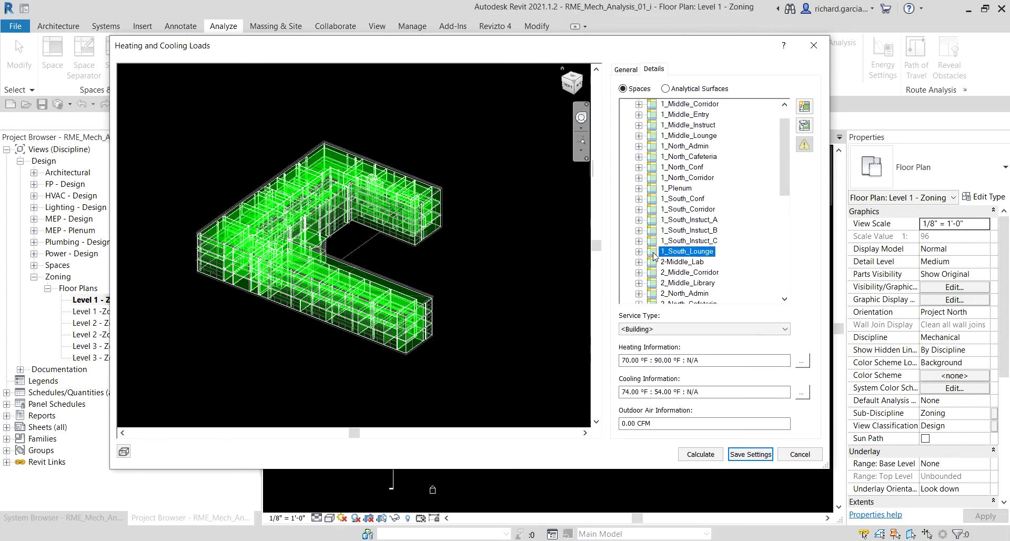
pyautogui.press('ctrl')
pyautogui.click(639, 252)
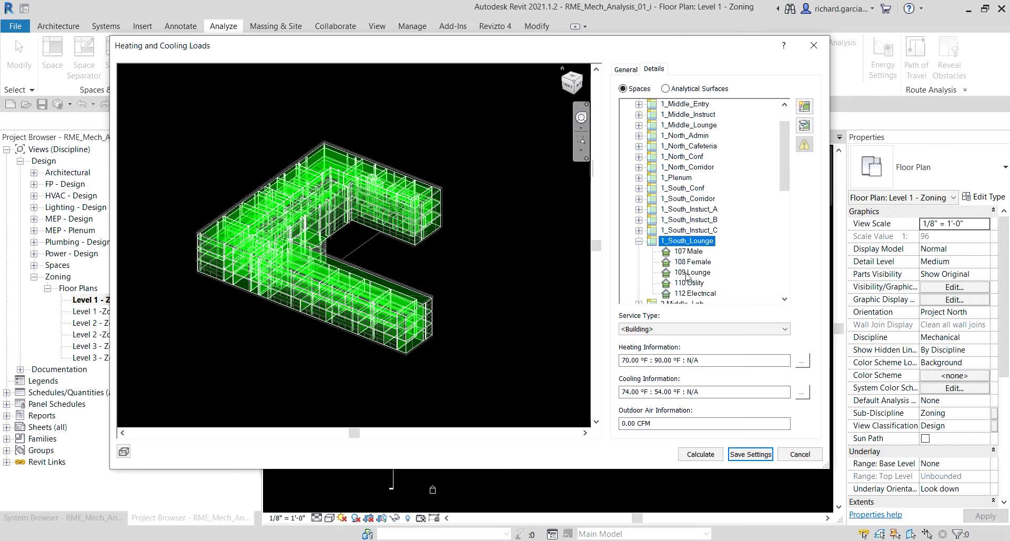
pyautogui.press('ctrl')
pyautogui.press('ctrl')
pyautogui.click(688, 273)
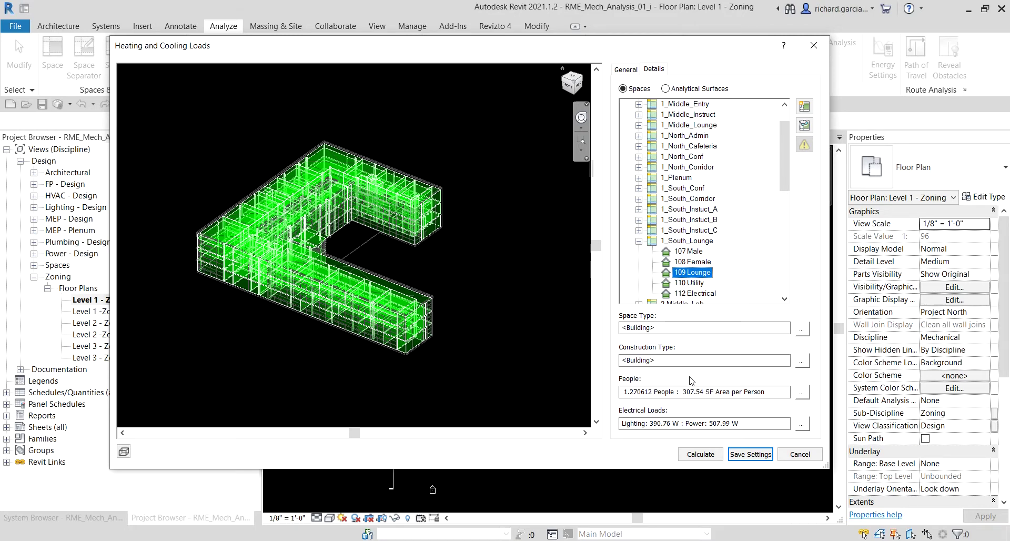
# - Highlight the 109 Lounge space in the analytical model and examine its location from several angles
pyautogui.click(805, 108)
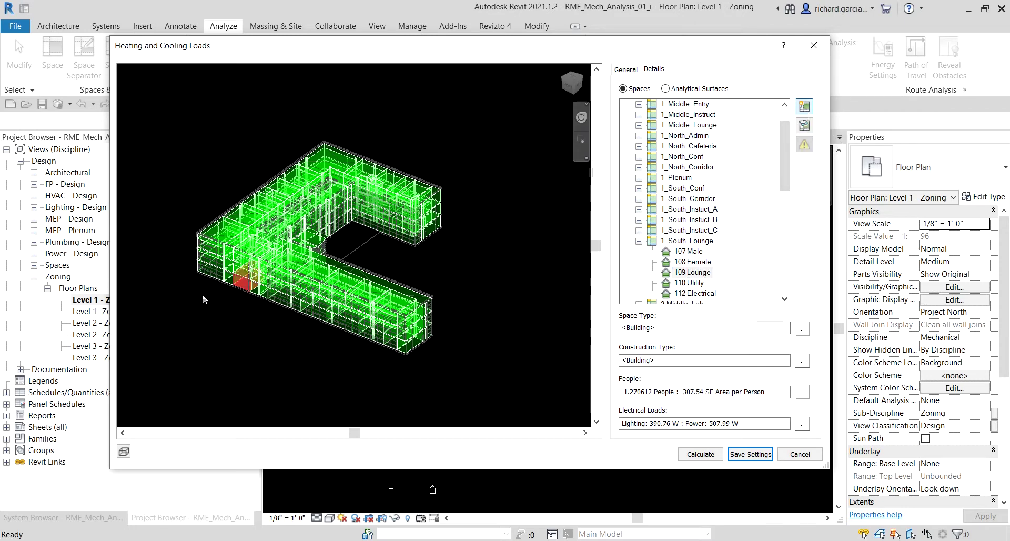
pyautogui.moveTo(238, 295); pyautogui.dragTo(312, 286, button='middle')
pyautogui.scroll(4, 311, 285)
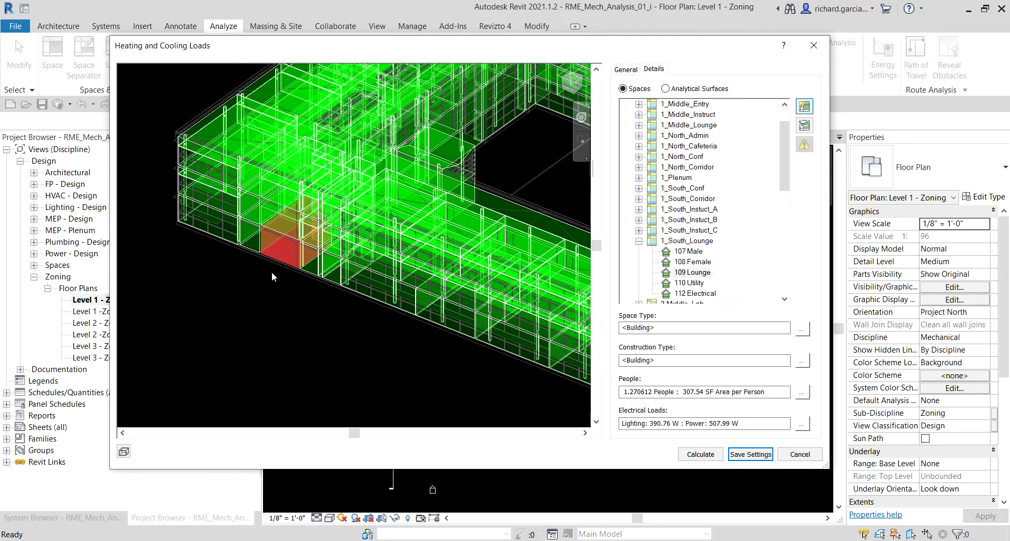
pyautogui.click(272, 269)
pyautogui.click(273, 268)
pyautogui.scroll(2, 279, 257)
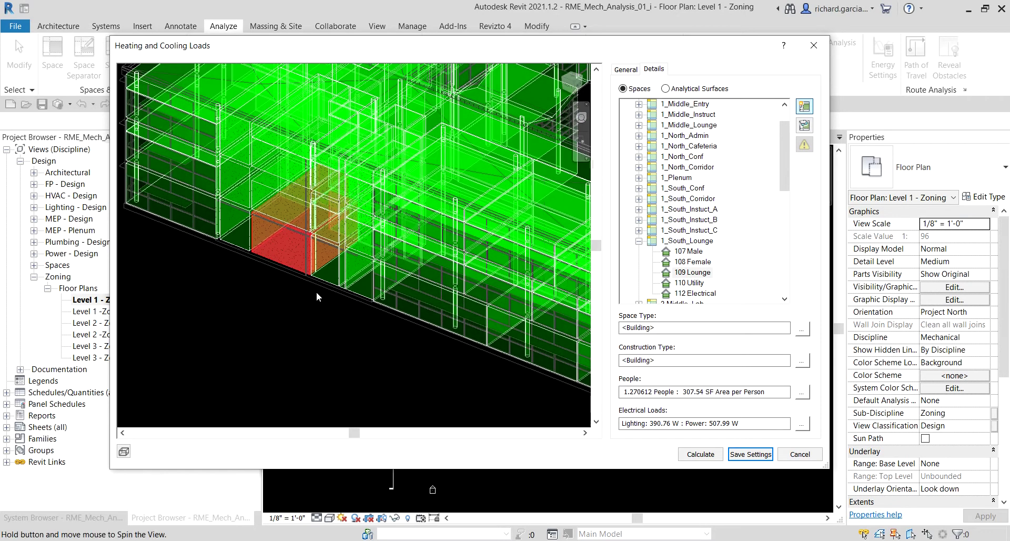
pyautogui.keyDown('shift'); pyautogui.moveTo(317, 292); pyautogui.dragTo(334, 250, button='middle'); pyautogui.keyUp('shift')
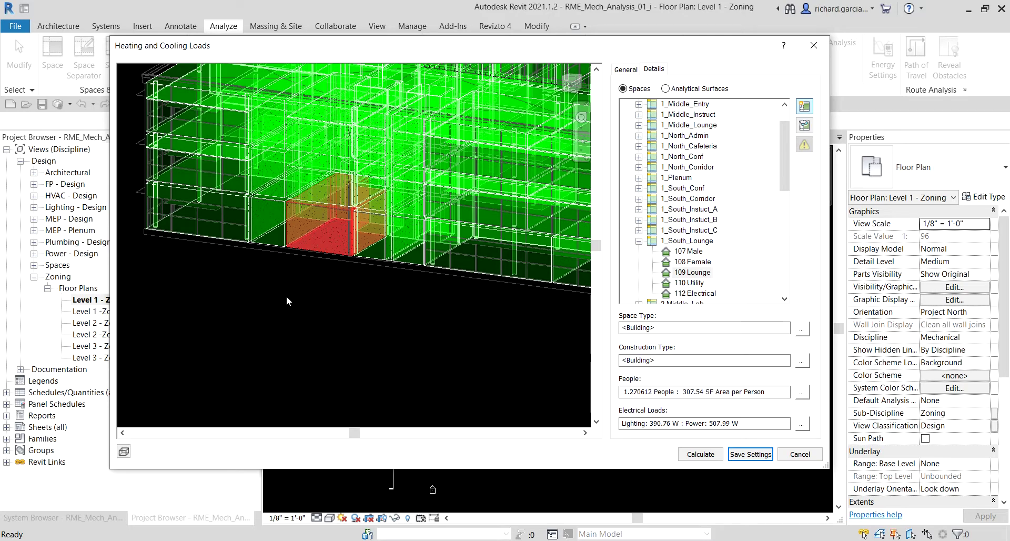
pyautogui.keyDown('shift'); pyautogui.moveTo(281, 258); pyautogui.dragTo(366, 295, button='middle'); pyautogui.keyUp('shift')
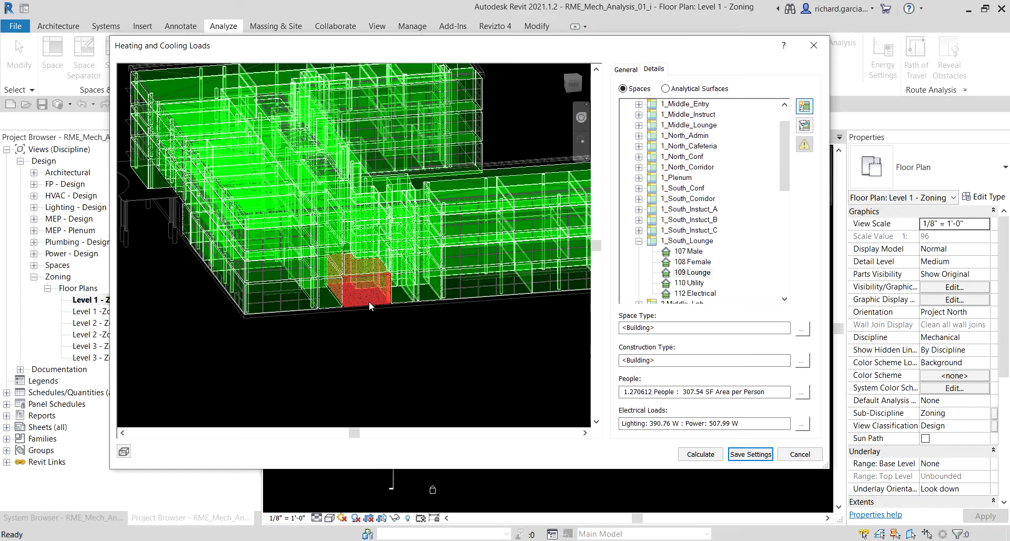
pyautogui.moveTo(371, 302)
pyautogui.keyDown('shift'); pyautogui.mouseDown(button='middle')
pyautogui.moveTo(380, 280)
pyautogui.moveTo(366, 303)
pyautogui.mouseUp(button='middle'); pyautogui.keyUp('shift')
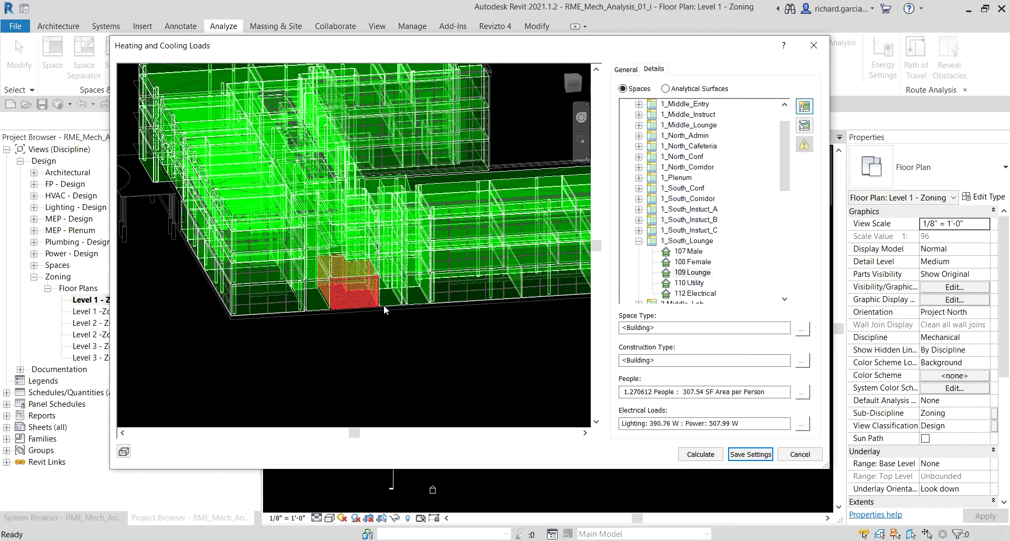
# - Isolate the 109 Lounge space in the preview and view it within the building outline
pyautogui.click(804, 106)
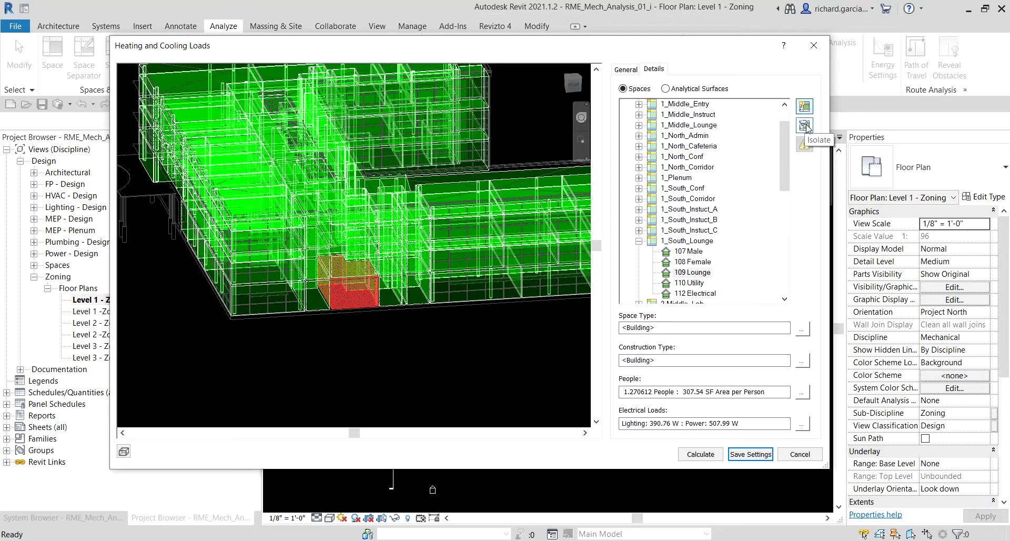
pyautogui.click(806, 126)
pyautogui.click(806, 127)
pyautogui.click(806, 126)
pyautogui.click(362, 301)
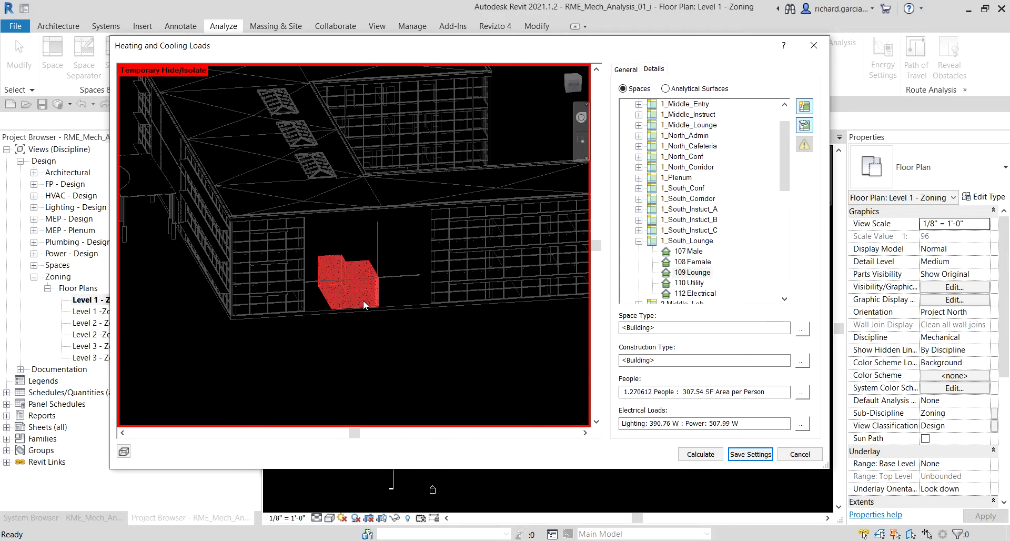
pyautogui.scroll(-3, 363, 300)
pyautogui.keyDown('shift'); pyautogui.moveTo(333, 237); pyautogui.dragTo(378, 252, button='middle'); pyautogui.keyUp('shift')
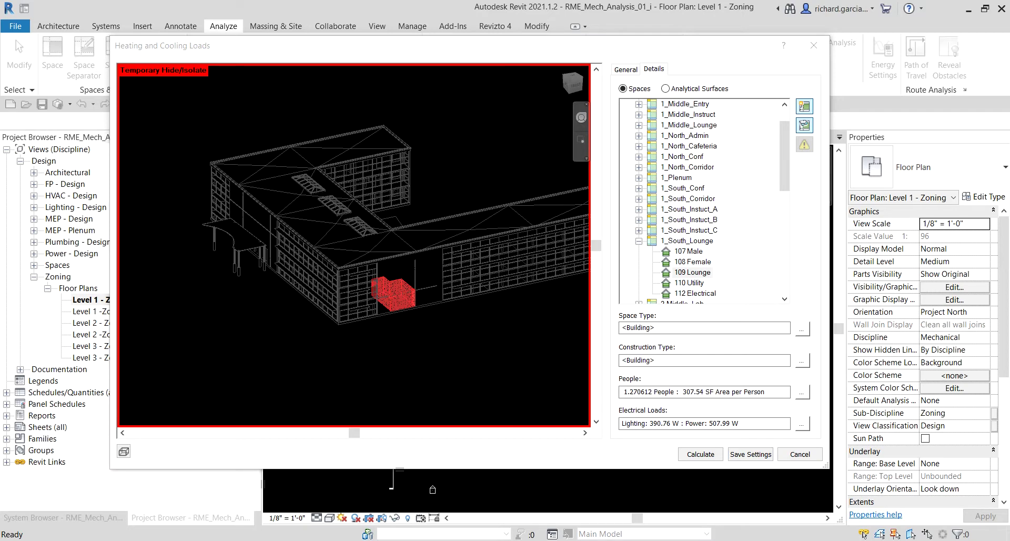
# - Turn off highlighting for the isolated 109 Lounge space and examine its volume up close
pyautogui.click(806, 107)
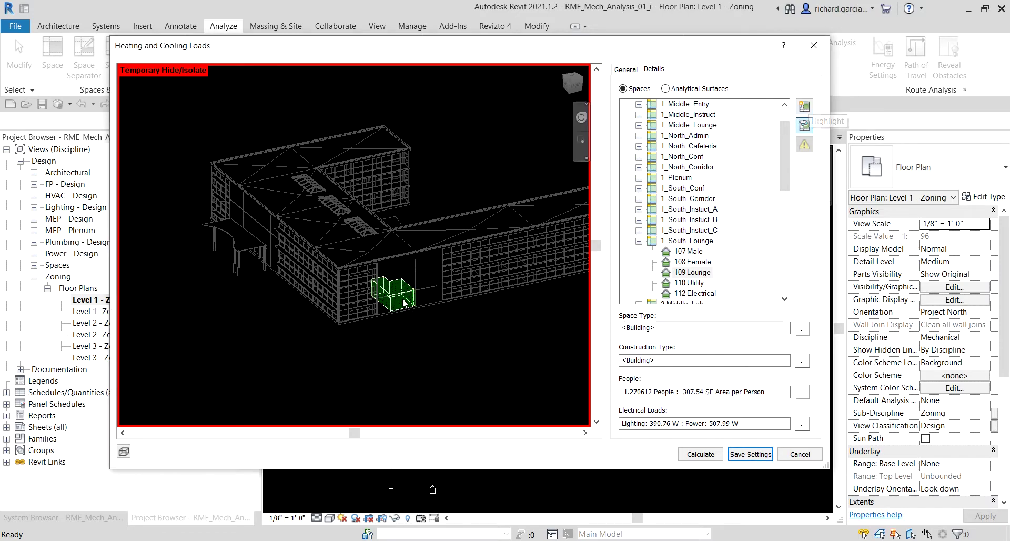
pyautogui.scroll(5, 403, 298)
pyautogui.keyDown('shift'); pyautogui.moveTo(420, 298); pyautogui.dragTo(439, 307, button='middle'); pyautogui.keyUp('shift')
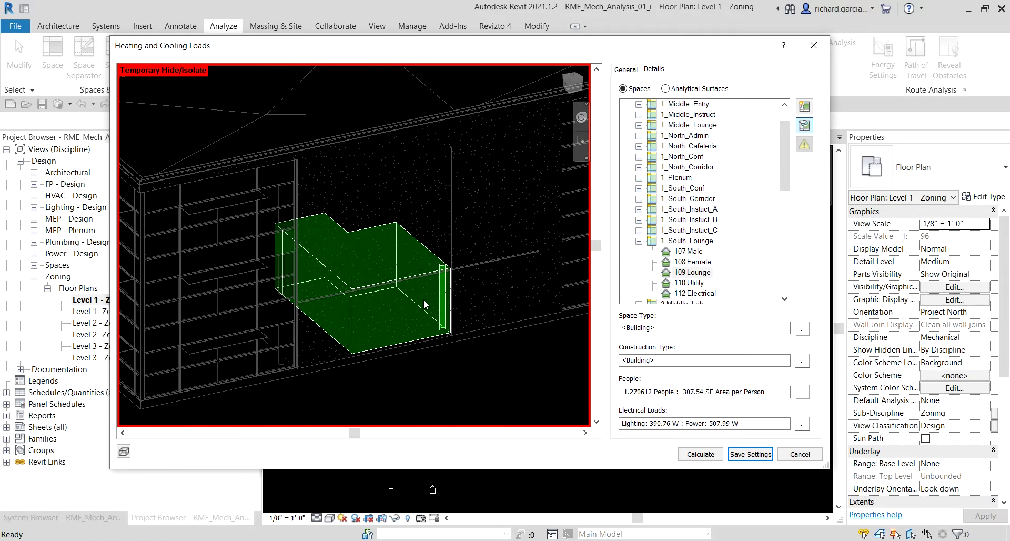
# - View all isolated spaces of the 1_South_Lounge zone, and restore the whole building by turning off isolation
pyautogui.click(689, 243)
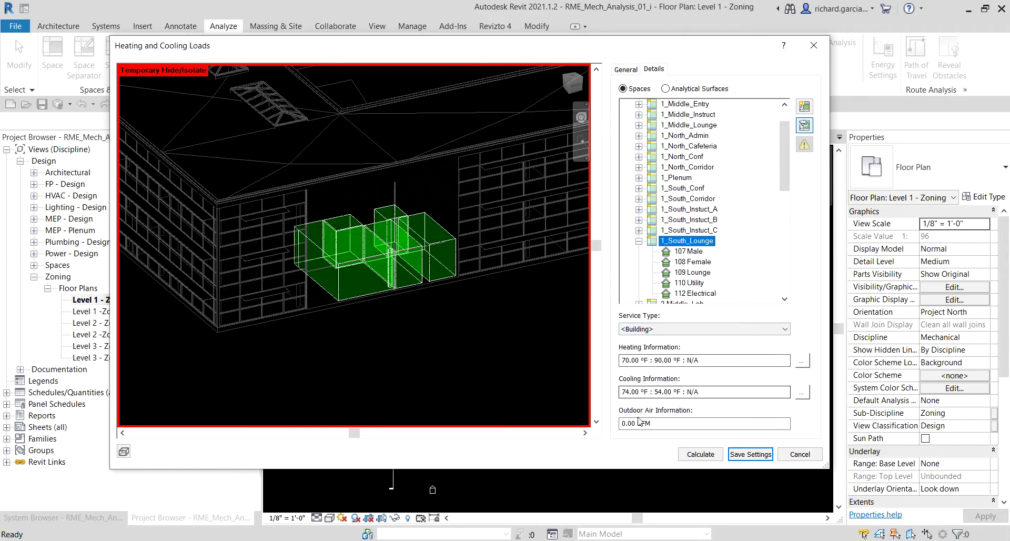
pyautogui.click(679, 244)
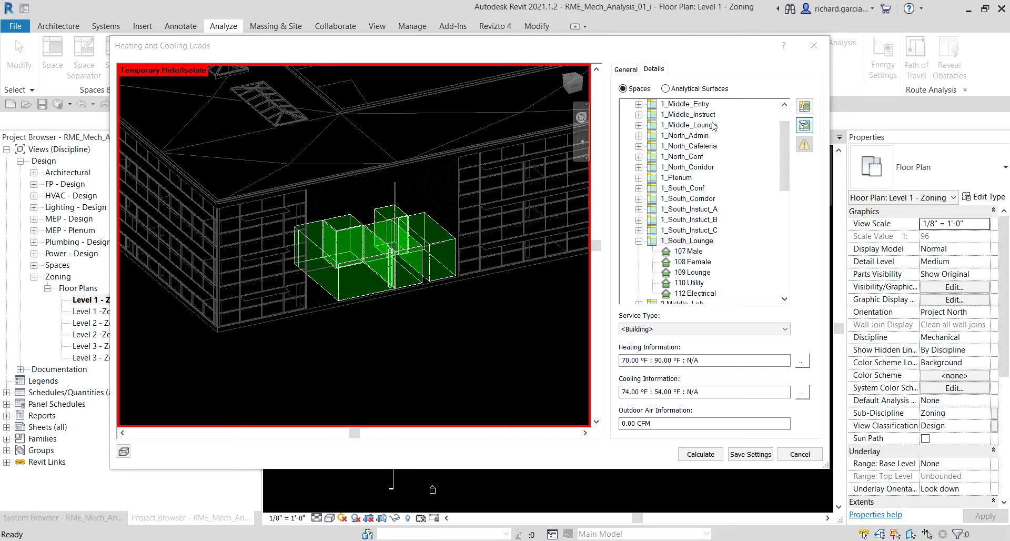
pyautogui.click(804, 125)
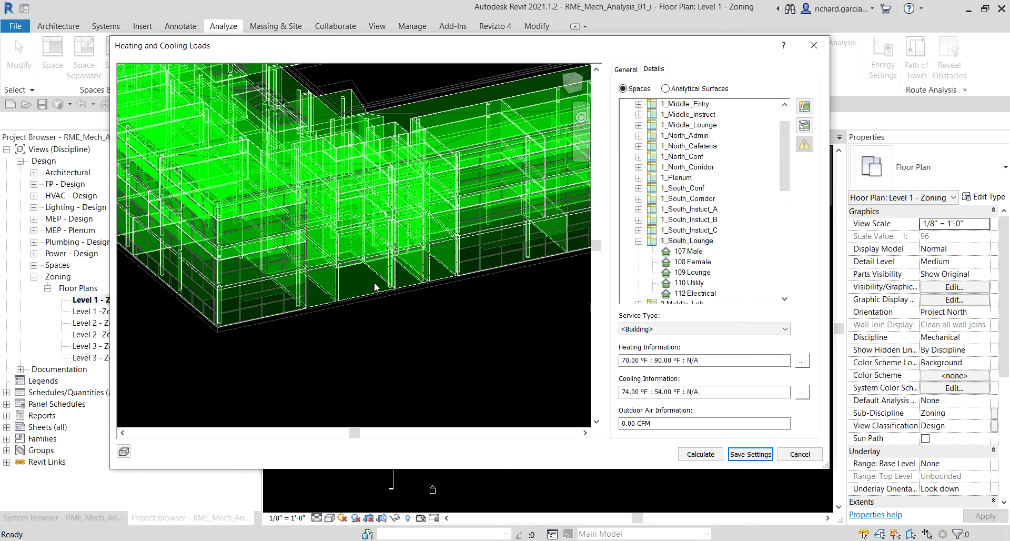
pyautogui.scroll(-3, 374, 284)
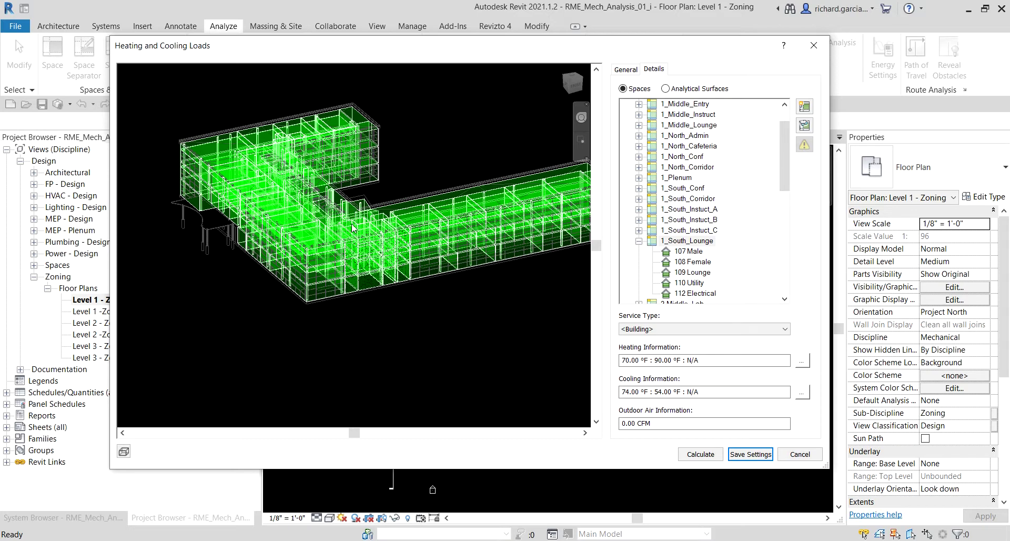
# - Select the 109 Lounge space and highlight it in the analytical model
pyautogui.click(694, 272)
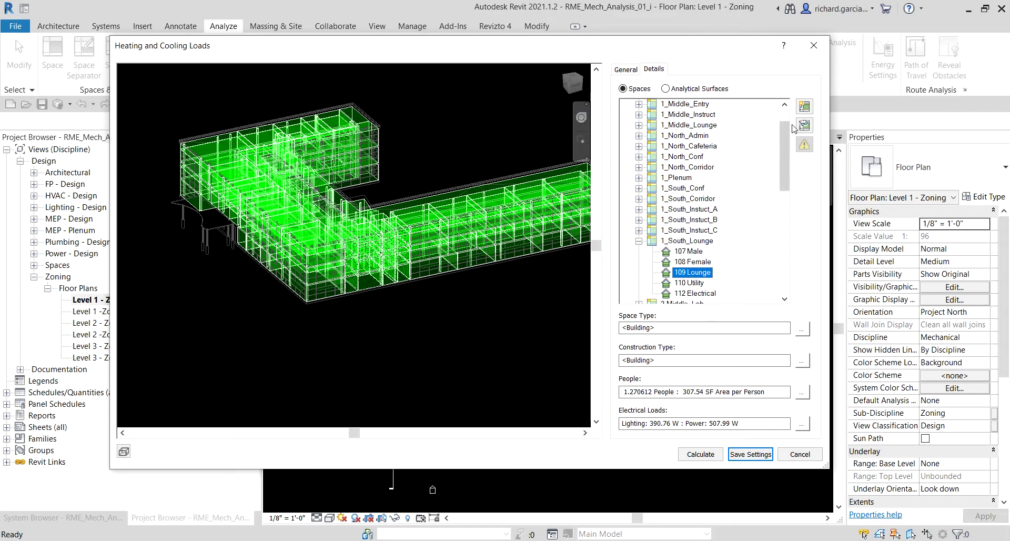
pyautogui.click(807, 107)
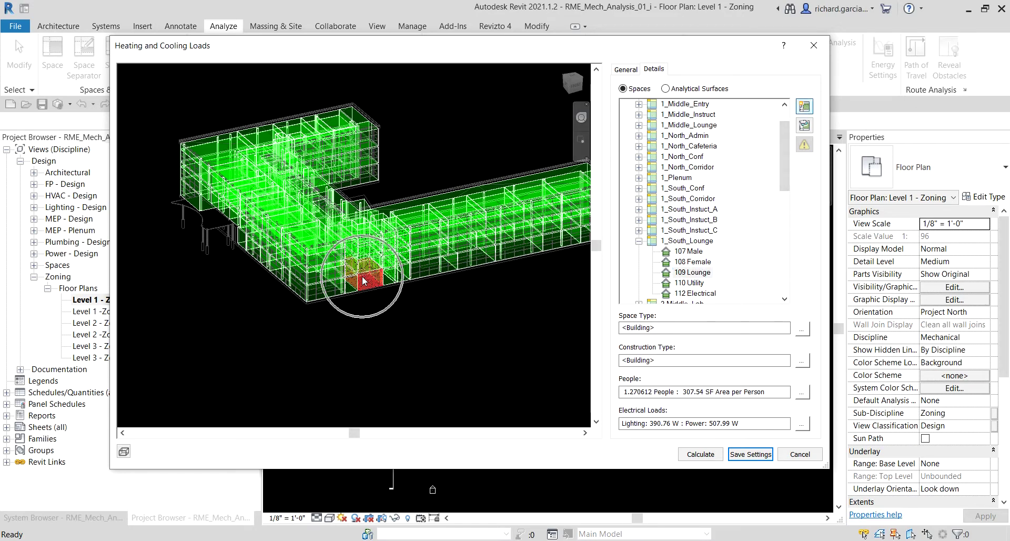
pyautogui.scroll(3, 364, 277)
pyautogui.scroll(1, 363, 279)
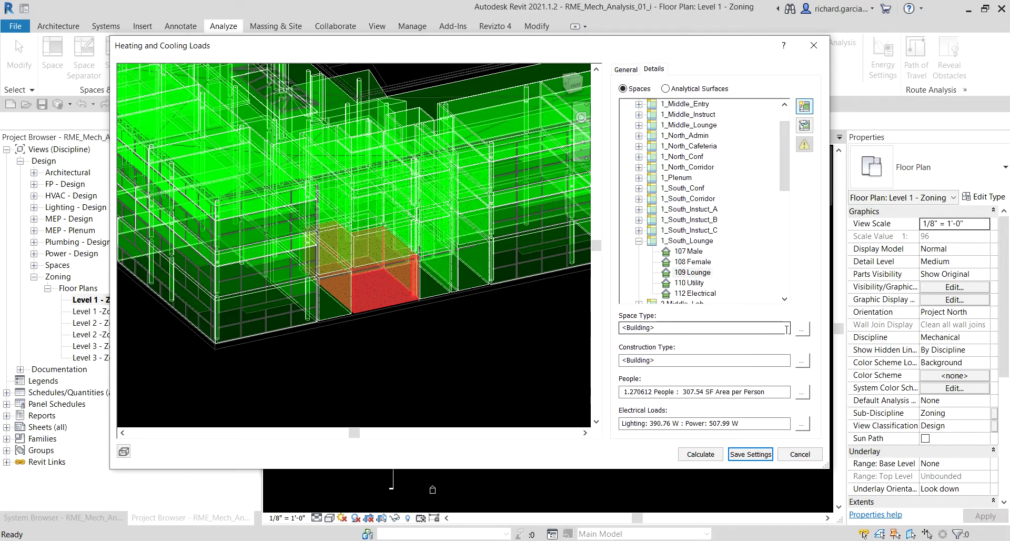
# - Choose Lounge/Recreation as the space type for the 109 Lounge space
pyautogui.click(804, 331)
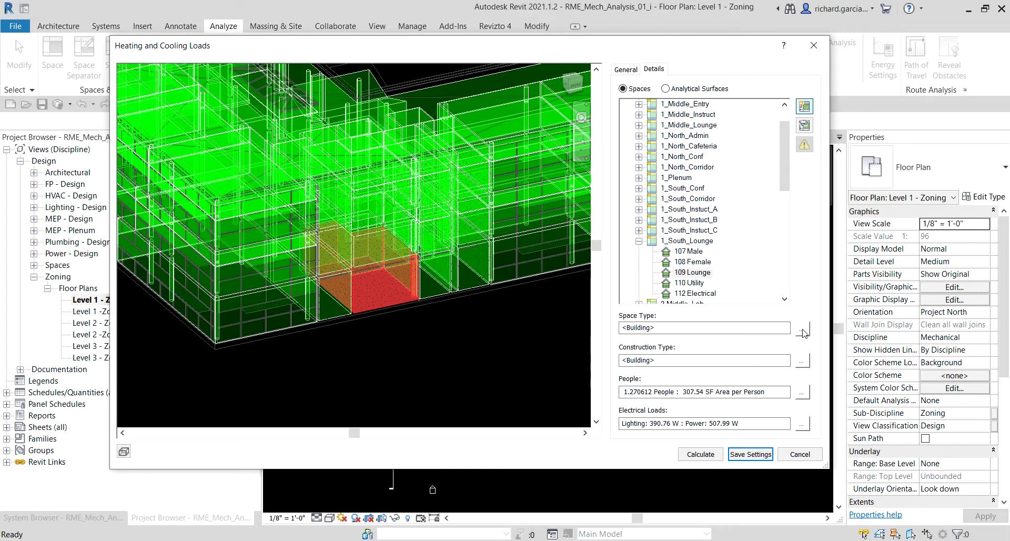
pyautogui.click(802, 330)
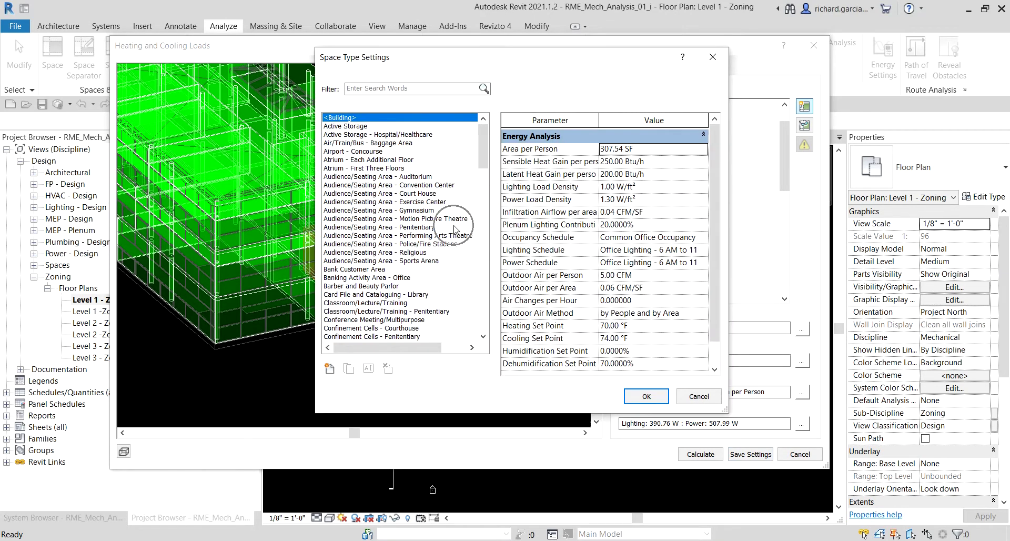
pyautogui.moveTo(488, 153); pyautogui.dragTo(493, 244)
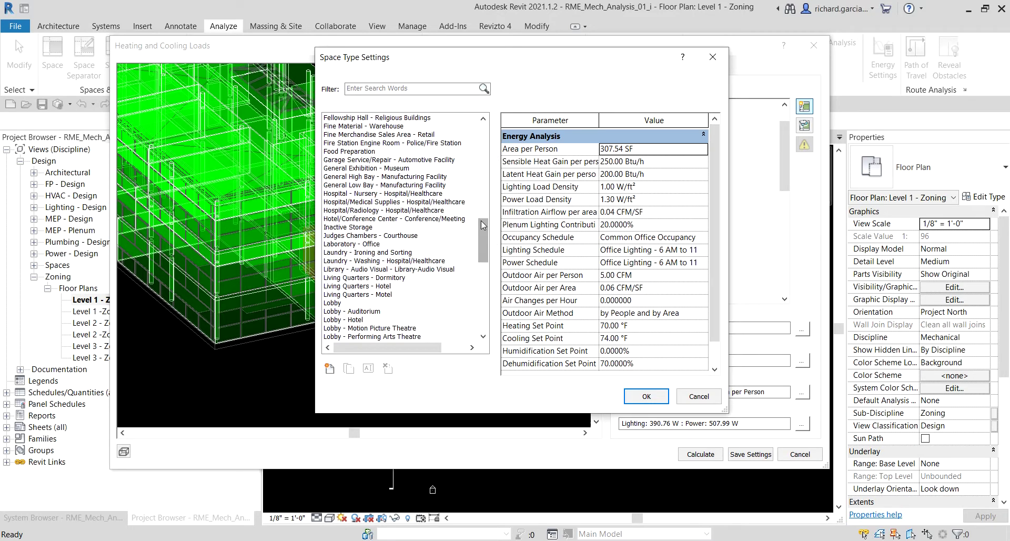
pyautogui.scroll(-2, 374, 235)
pyautogui.scroll(-3, 374, 235)
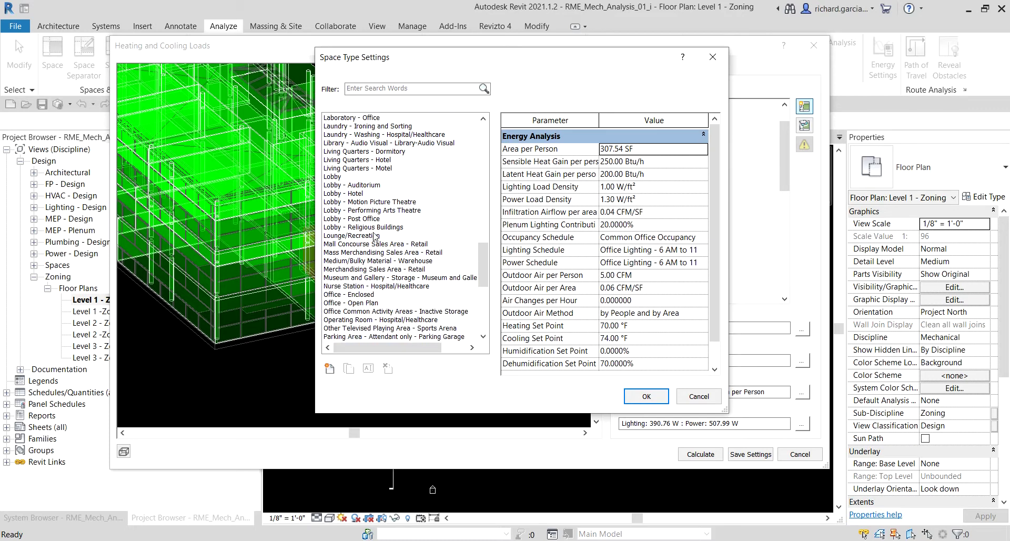
pyautogui.click(348, 236)
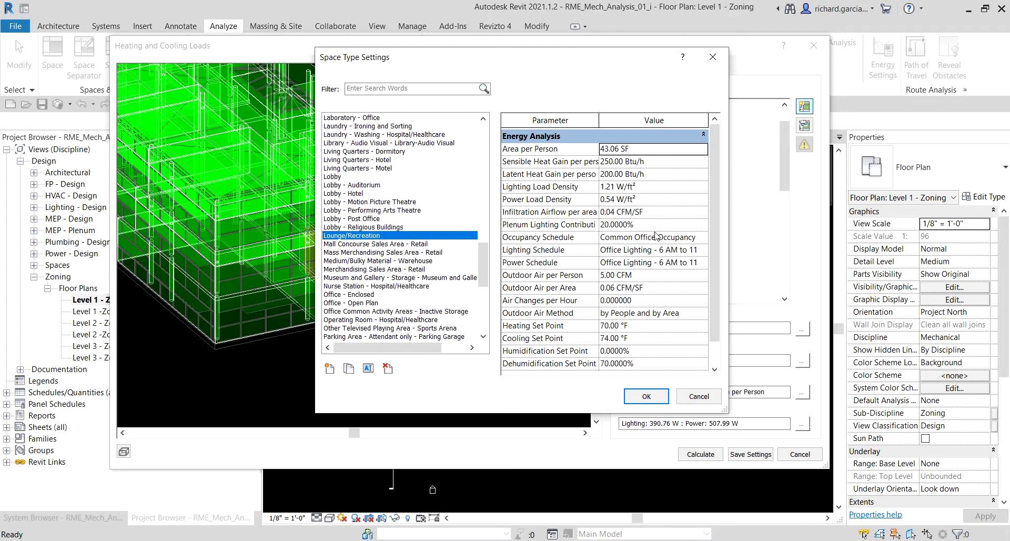
# - Compare the energy parameters of the neighbouring retail and warehouse space types, and accept Lounge/Recreation for 109 Lounge
pyautogui.click(365, 246)
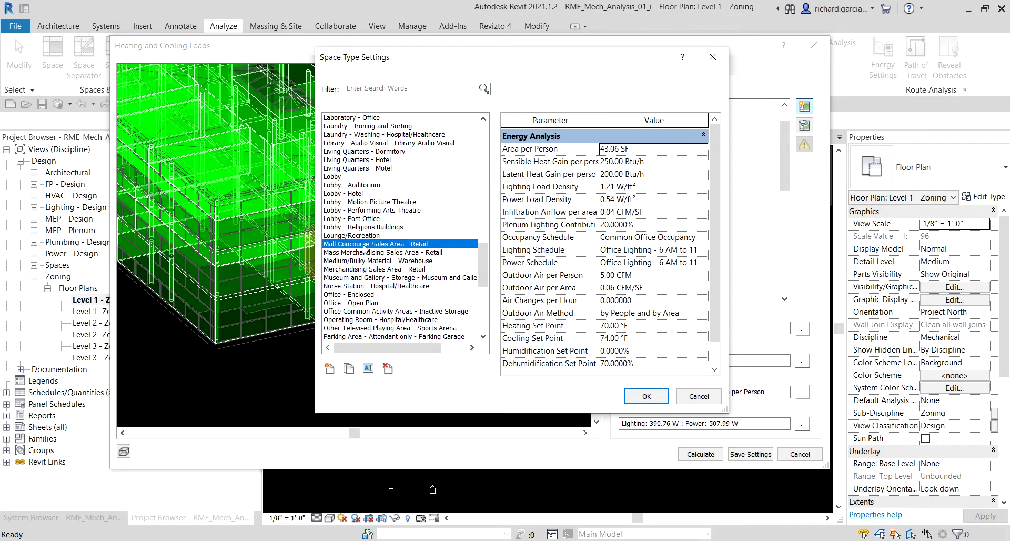
pyautogui.click(367, 253)
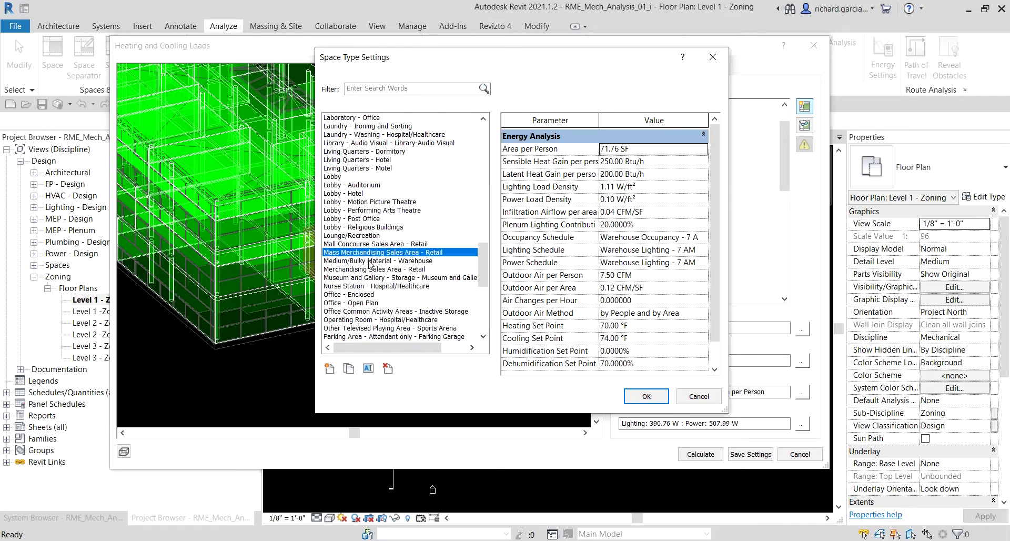
pyautogui.click(371, 261)
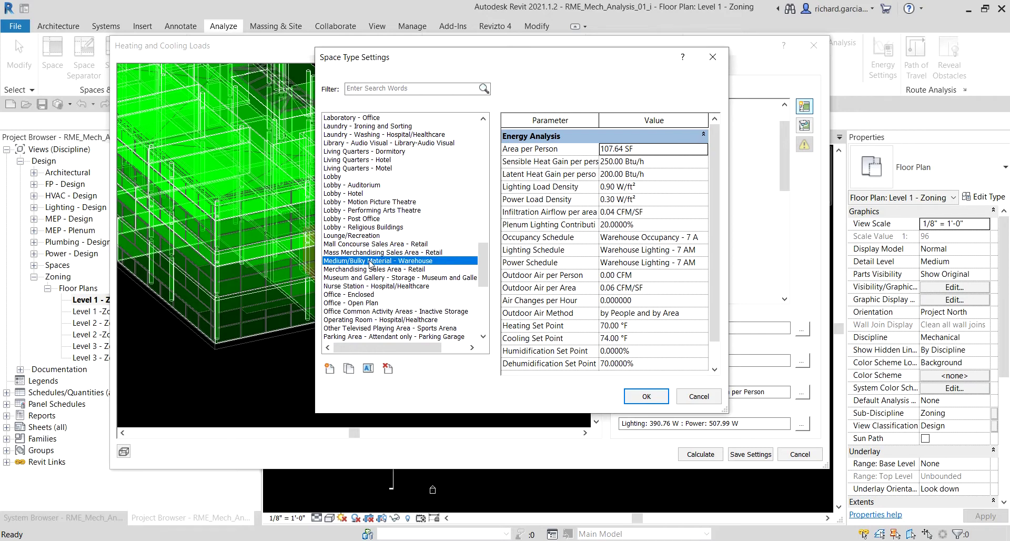
pyautogui.click(357, 236)
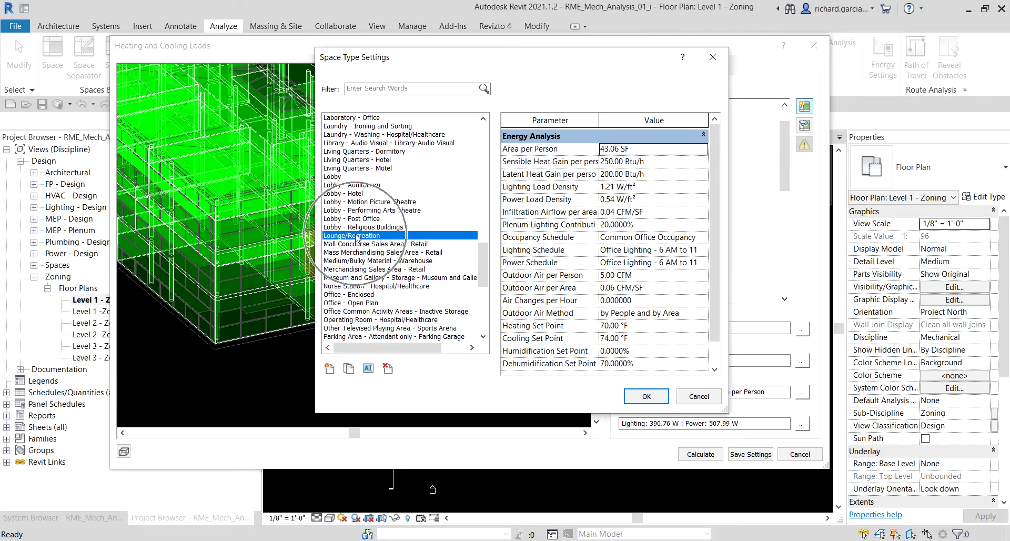
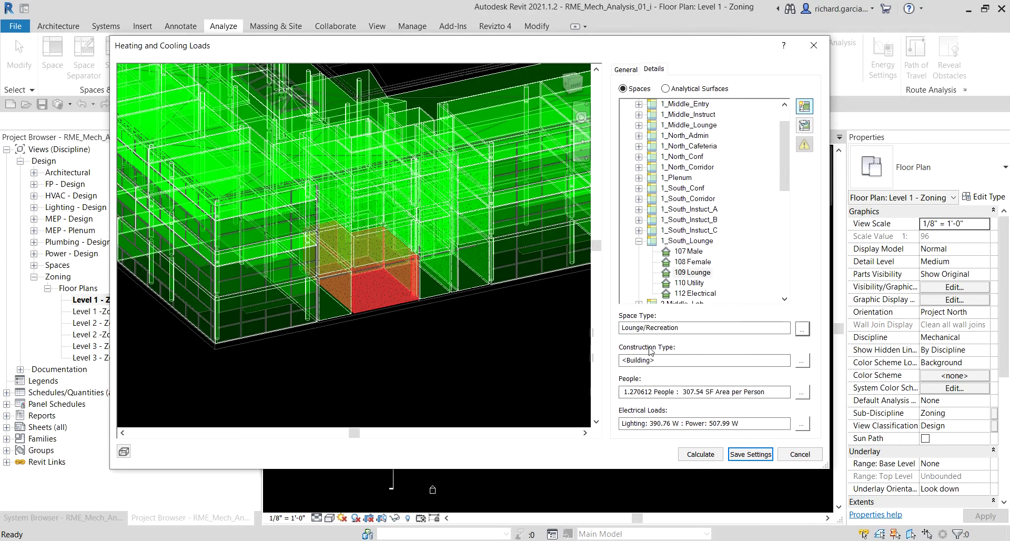
# - Examine the analytic construction choices for roofs, exterior walls, interior walls and ceilings in the Construction 1 type of 109 Lounge
pyautogui.click(802, 361)
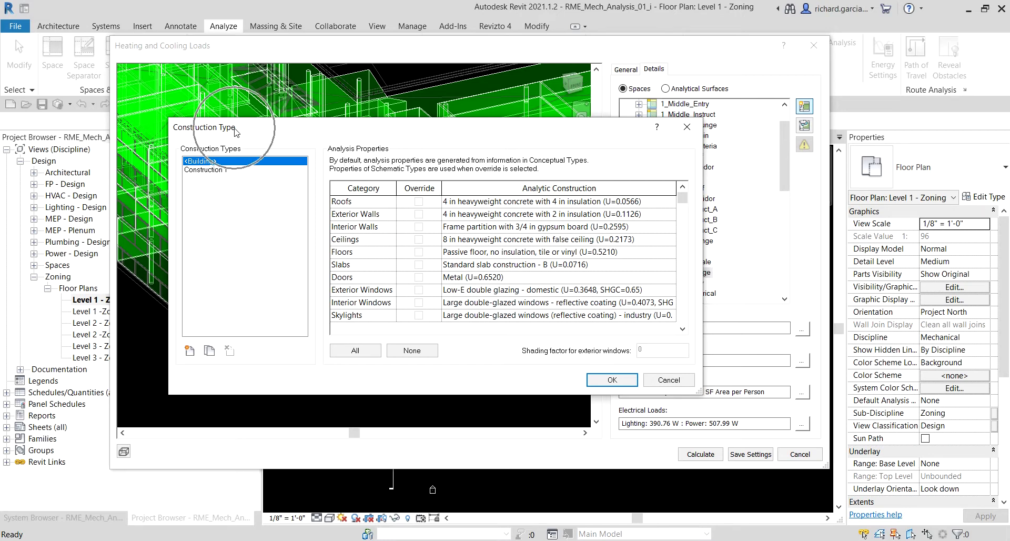
pyautogui.click(211, 170)
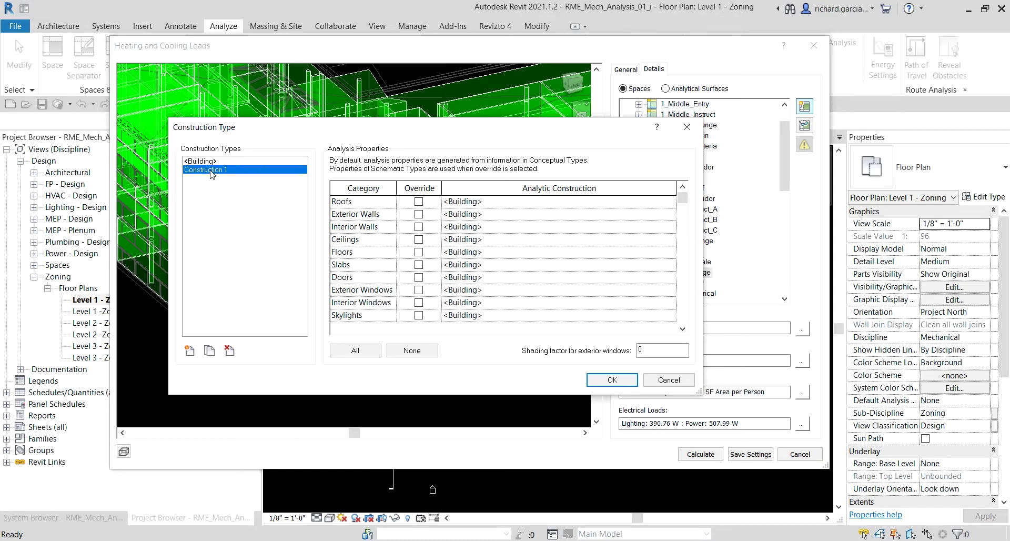
pyautogui.click(213, 175)
pyautogui.click(555, 204)
pyautogui.click(670, 203)
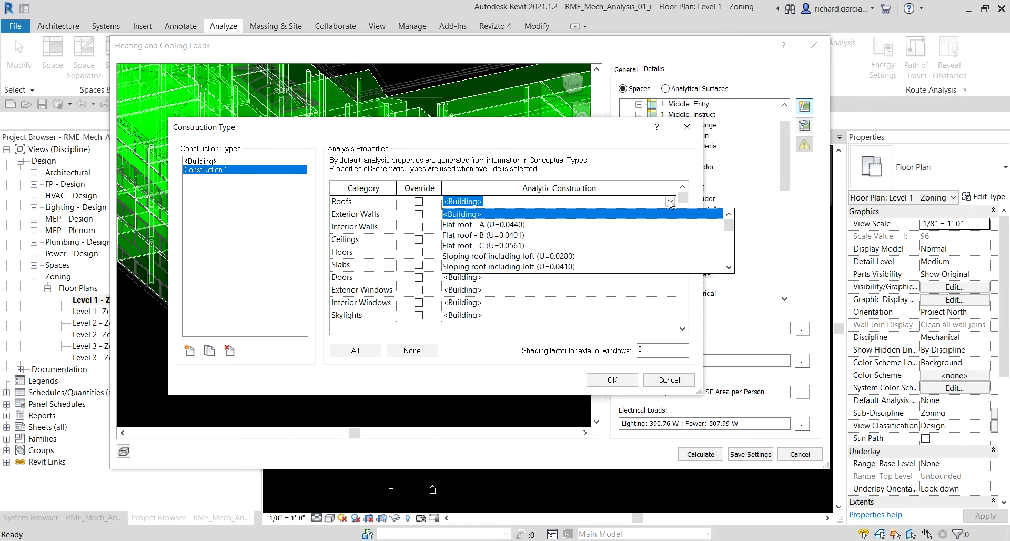
pyautogui.click(670, 213)
pyautogui.click(671, 215)
pyautogui.click(670, 215)
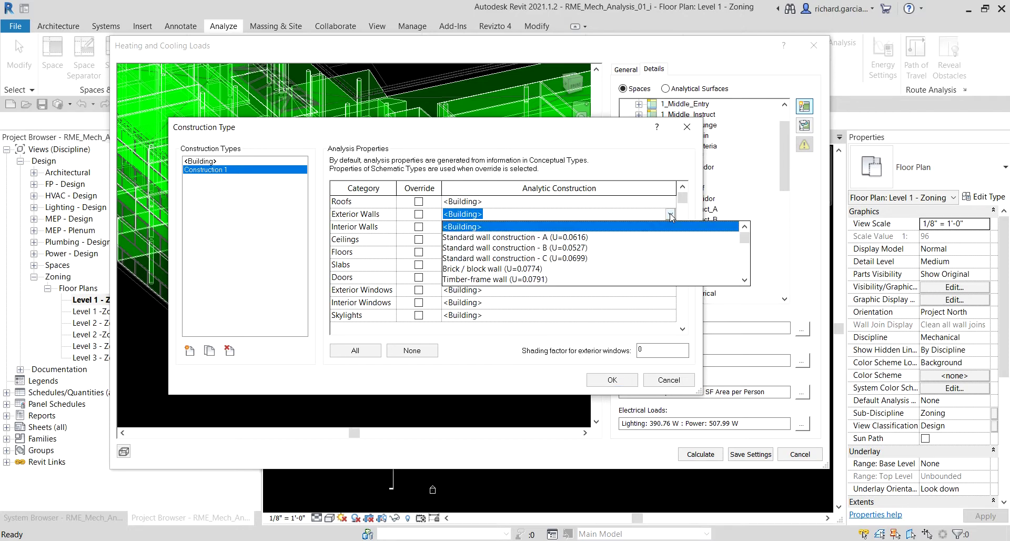
pyautogui.click(671, 215)
pyautogui.click(671, 227)
pyautogui.click(670, 227)
pyautogui.click(672, 231)
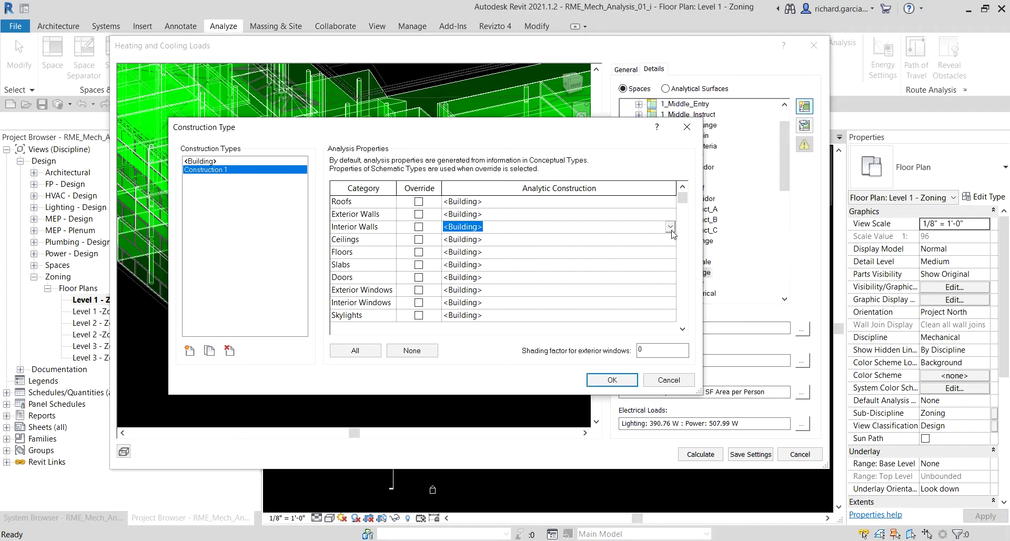
pyautogui.click(671, 240)
pyautogui.click(671, 240)
pyautogui.click(671, 242)
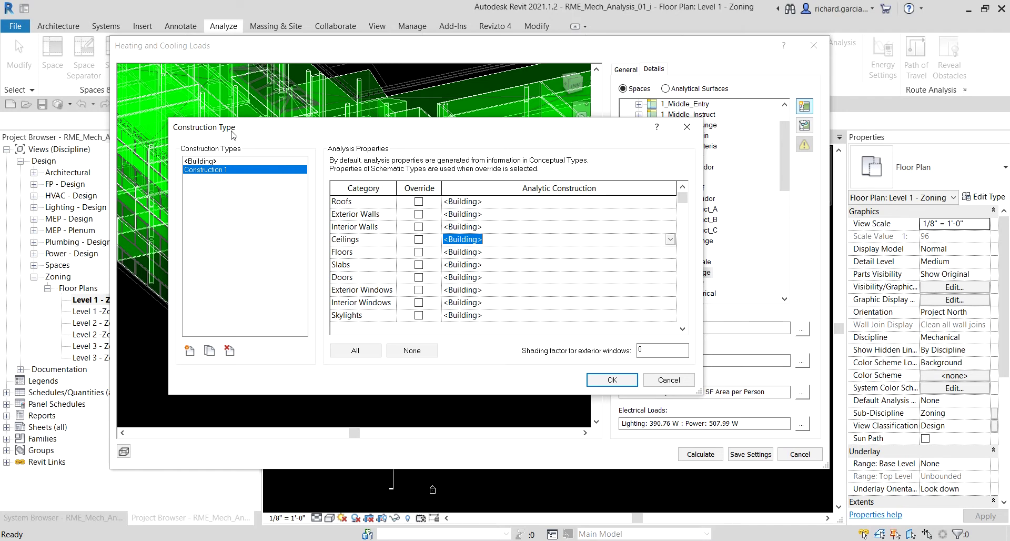
# - Select <Building> as the construction type for 109 Lounge and accept it
pyautogui.click(207, 163)
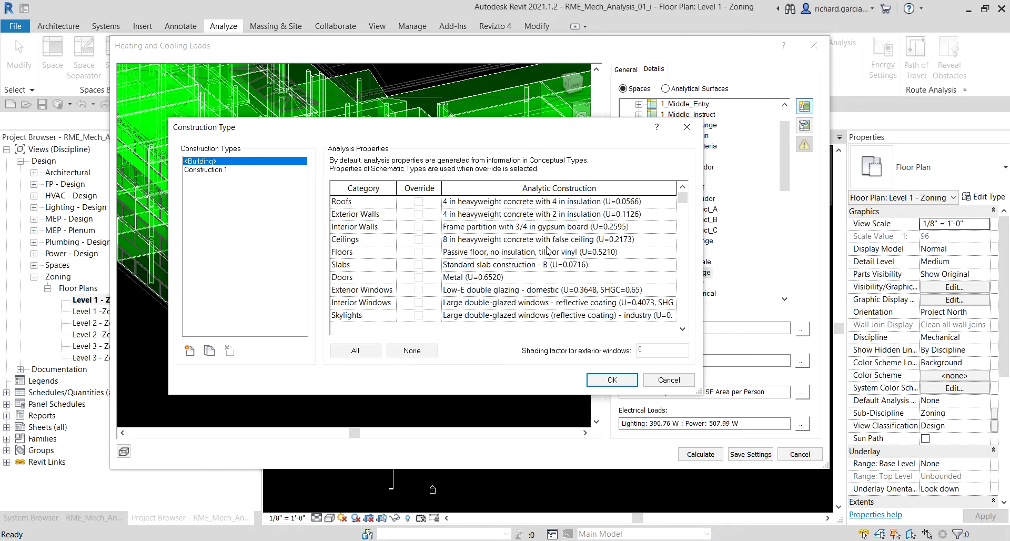
pyautogui.click(612, 380)
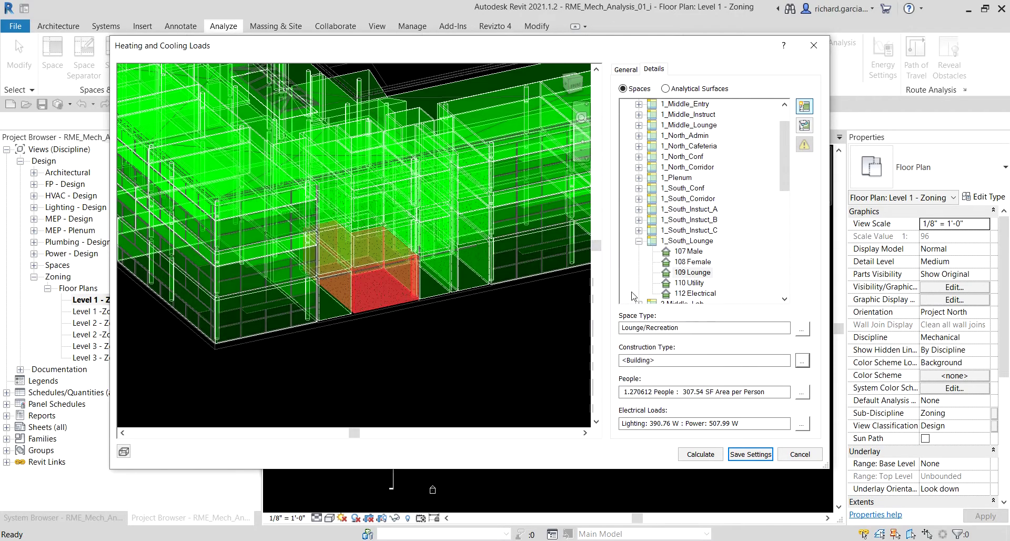
# - Try Specified occupancy by number of people and area per person for 109 Lounge, and accept its occupancy values By Space Type
pyautogui.click(634, 388)
pyautogui.click(633, 389)
pyautogui.click(803, 392)
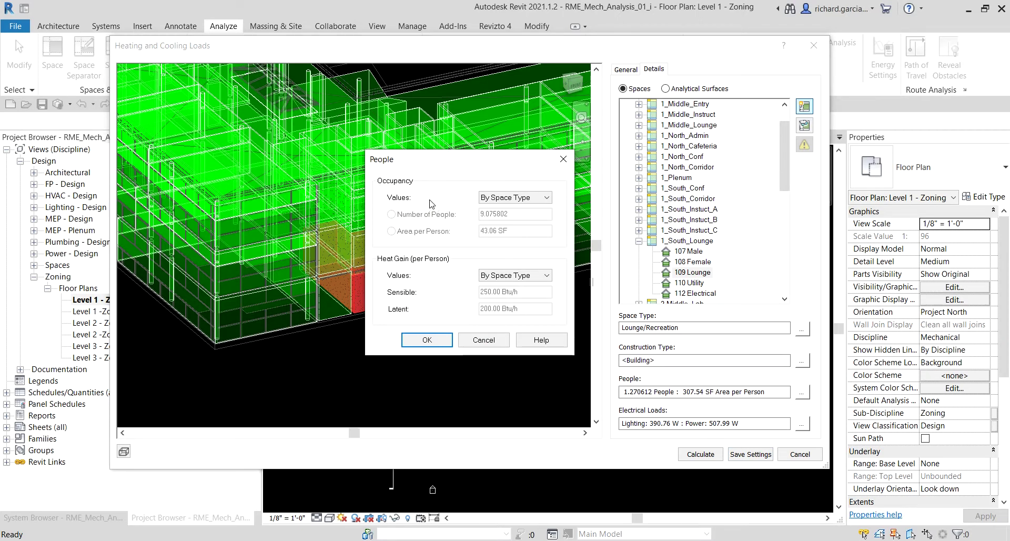
pyautogui.click(526, 202)
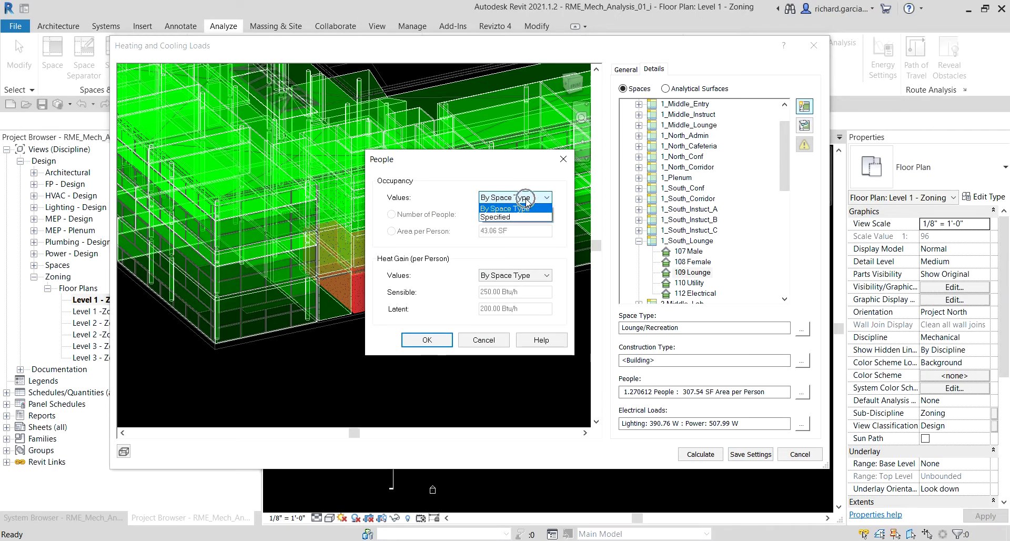
pyautogui.click(504, 217)
pyautogui.click(504, 217)
pyautogui.click(523, 214)
pyautogui.click(522, 213)
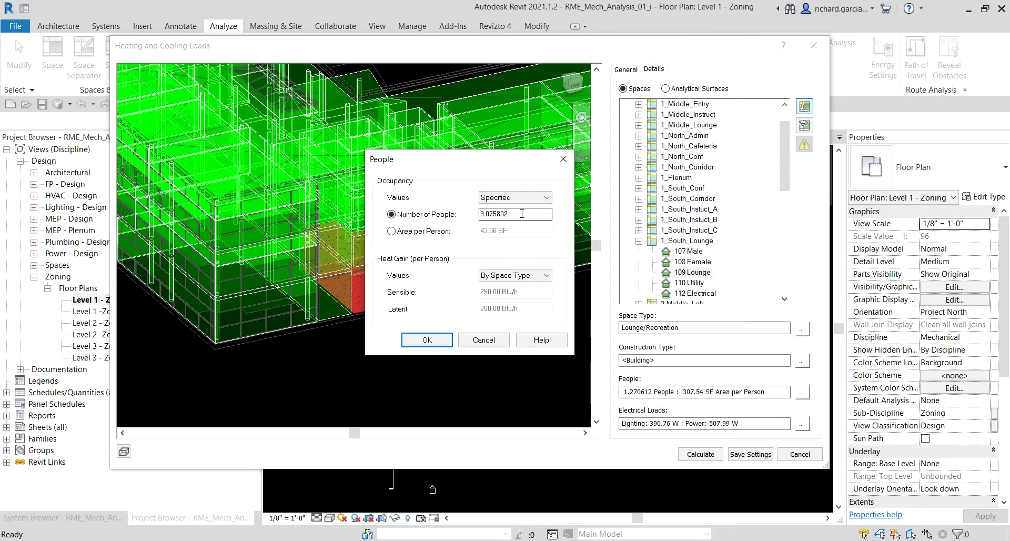
pyautogui.click(391, 231)
pyautogui.click(392, 214)
pyautogui.click(533, 198)
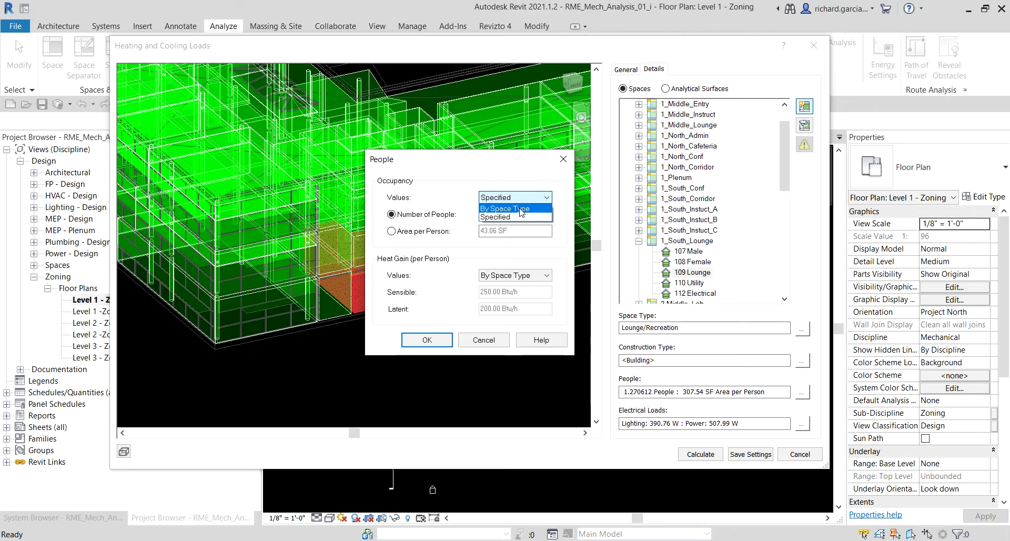
pyautogui.click(521, 209)
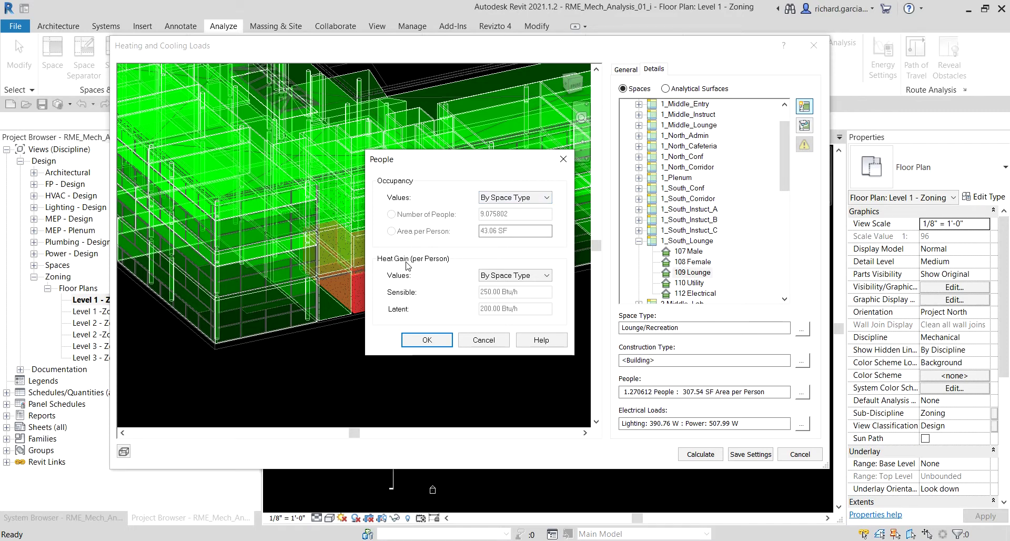
pyautogui.click(419, 340)
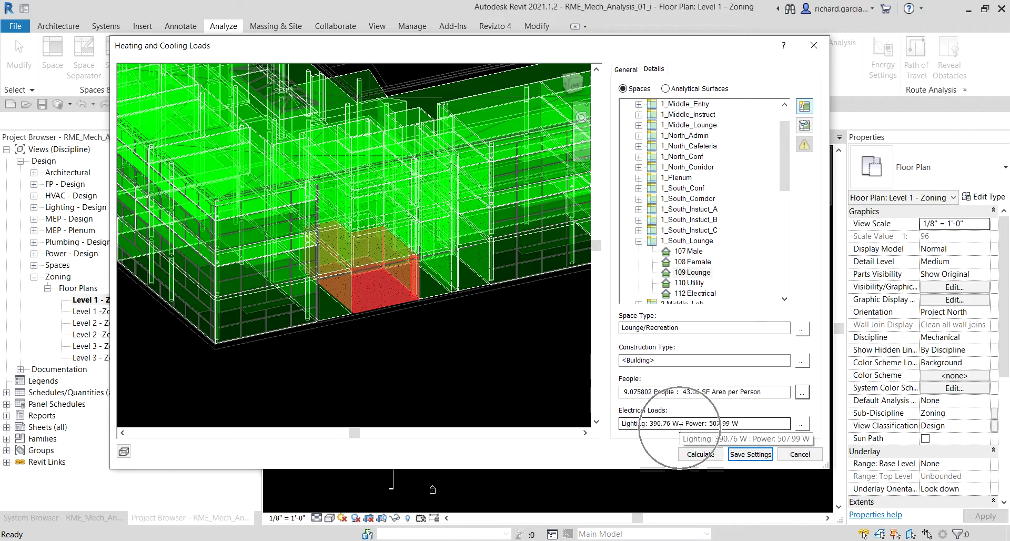
# - Try Specified and Actual lighting values for 109 Lounge, and accept its electrical loads with lighting By Space Type
pyautogui.click(804, 426)
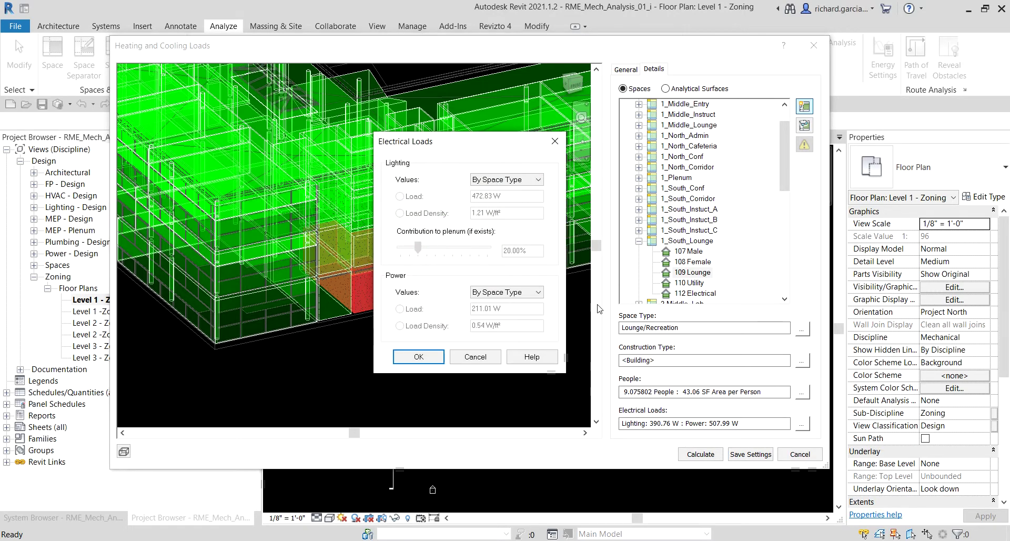
pyautogui.click(533, 180)
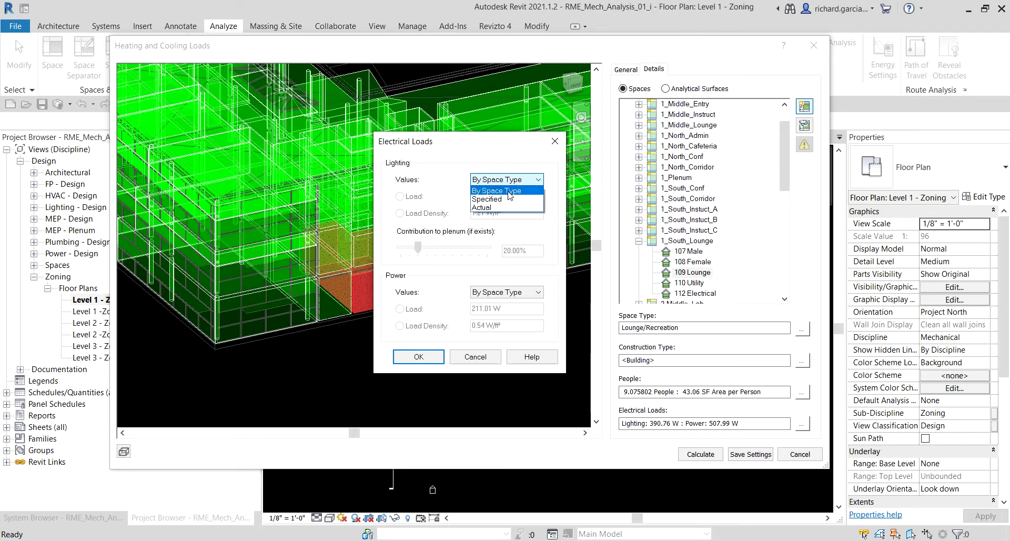
pyautogui.click(504, 200)
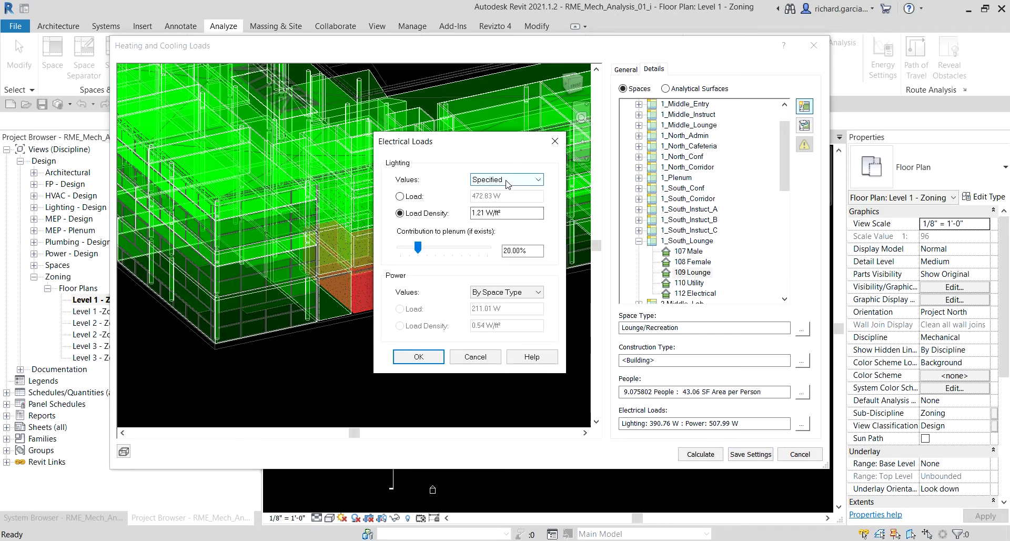
pyautogui.click(508, 179)
pyautogui.click(498, 207)
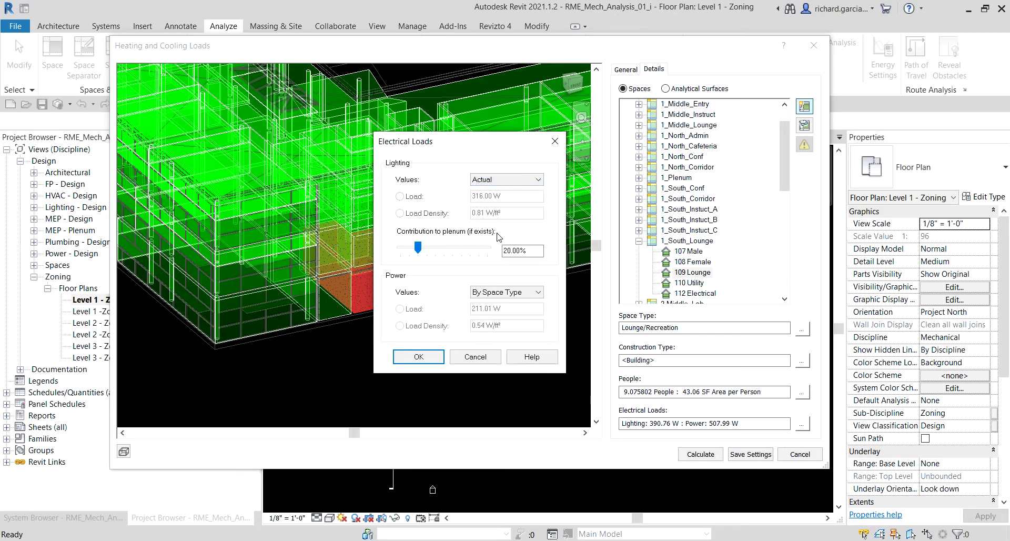
pyautogui.click(498, 181)
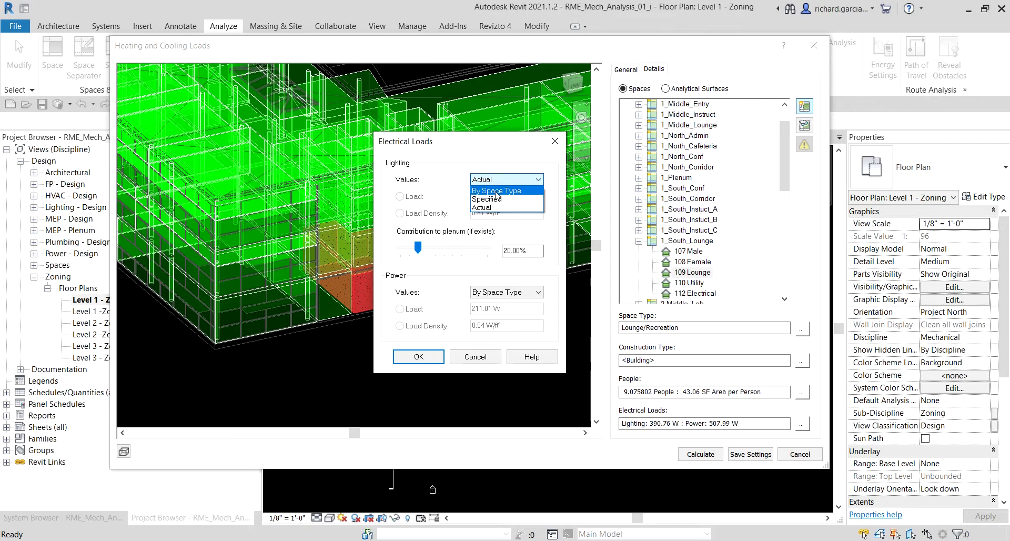
pyautogui.click(497, 191)
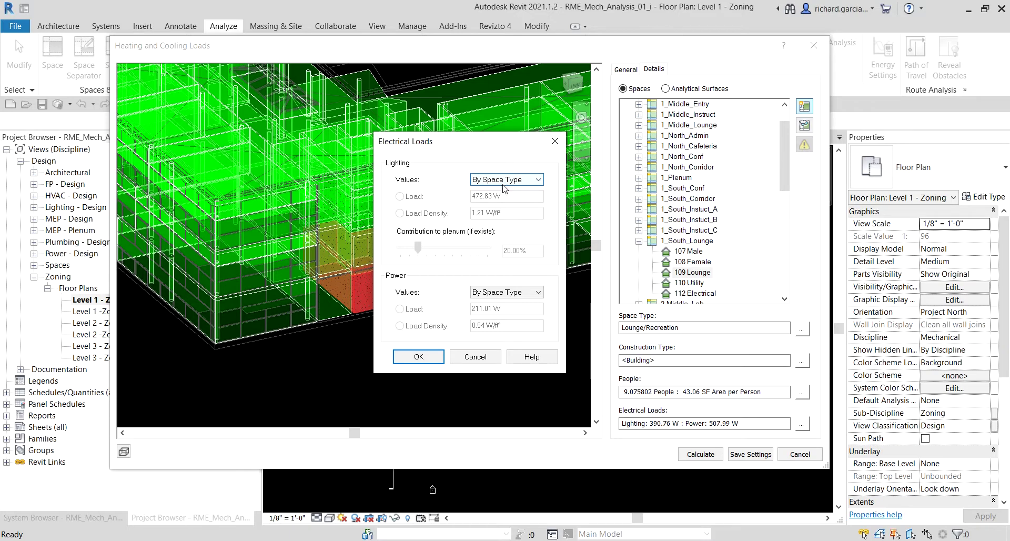
pyautogui.click(424, 359)
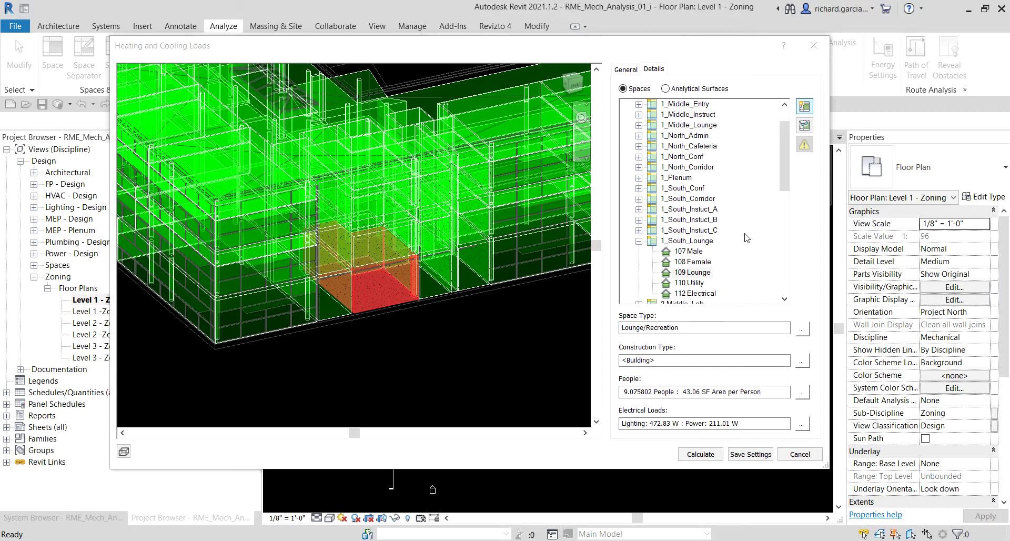
# - Compare the zone settings of 1_South_Lounge with the space settings of its 109 Lounge
pyautogui.click(691, 241)
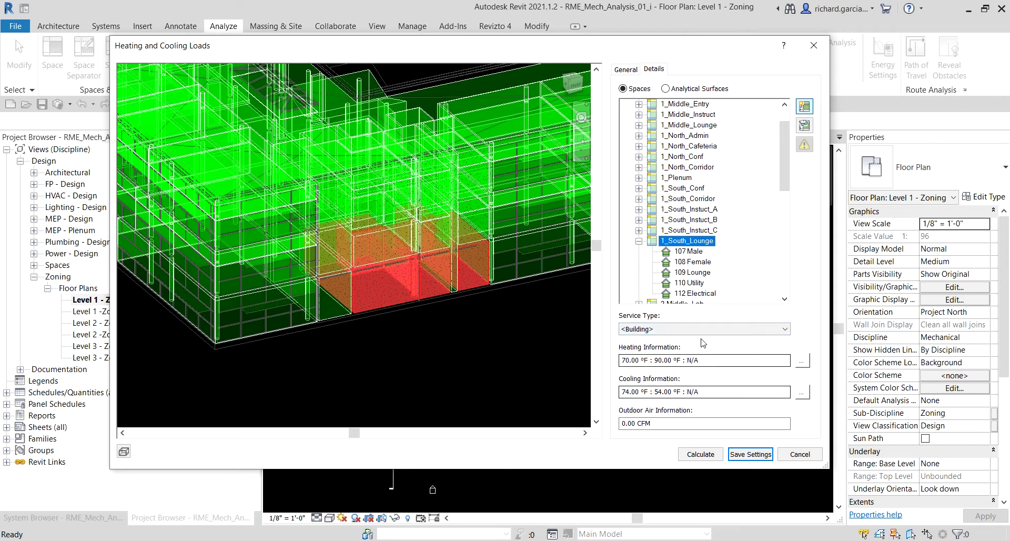
pyautogui.click(692, 273)
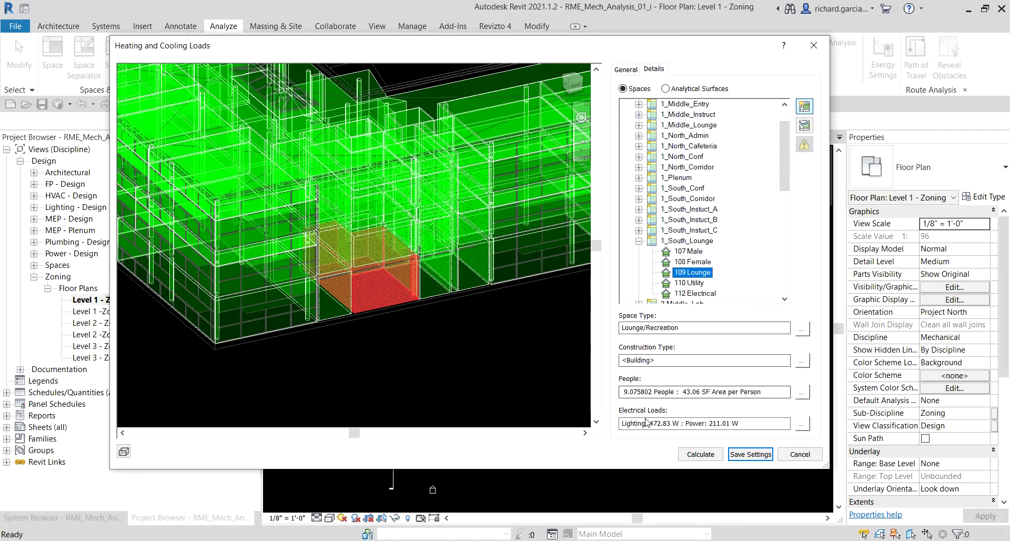
pyautogui.click(677, 242)
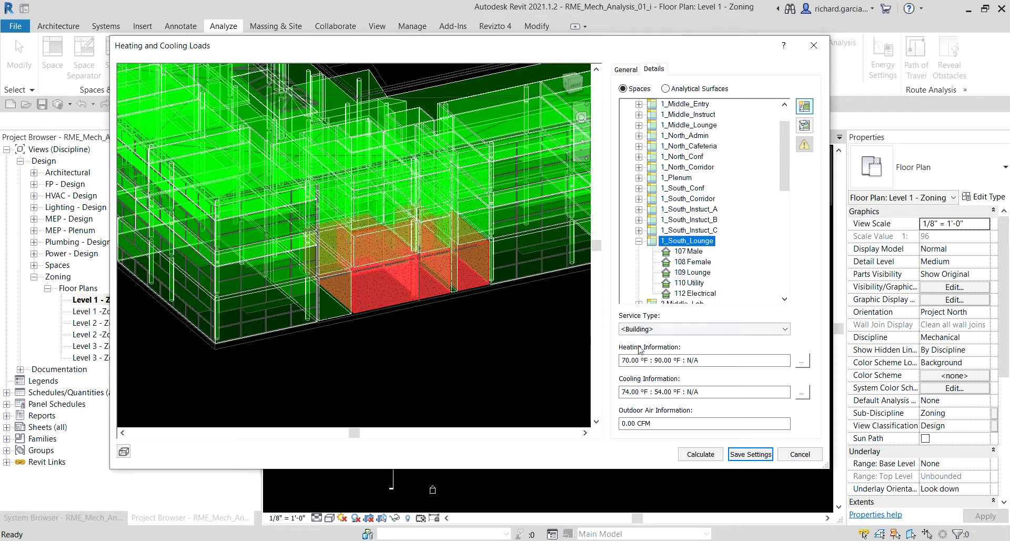
# - Review the service types available for the 1_South_Lounge zone, keeping <Building>
pyautogui.click(779, 330)
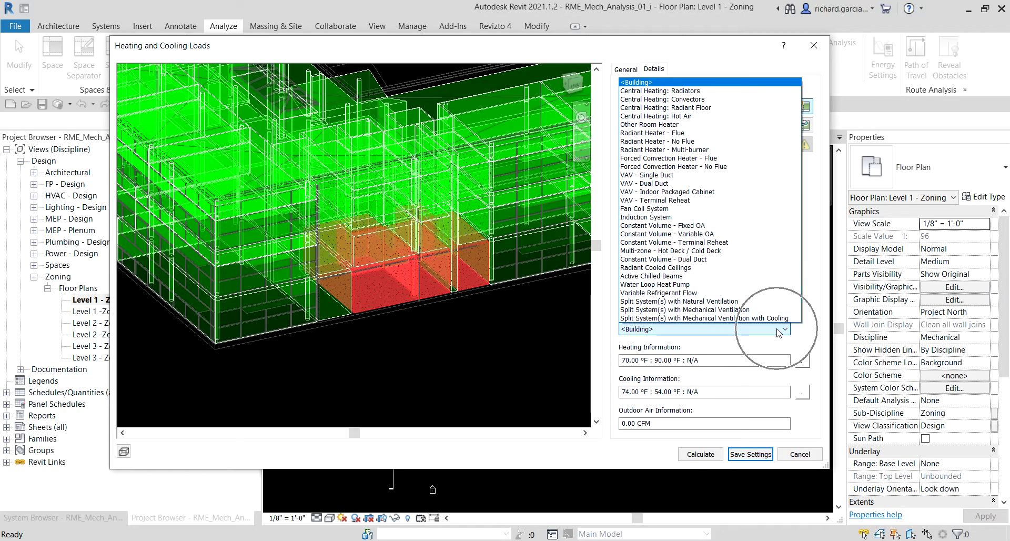
pyautogui.click(778, 330)
pyautogui.click(779, 330)
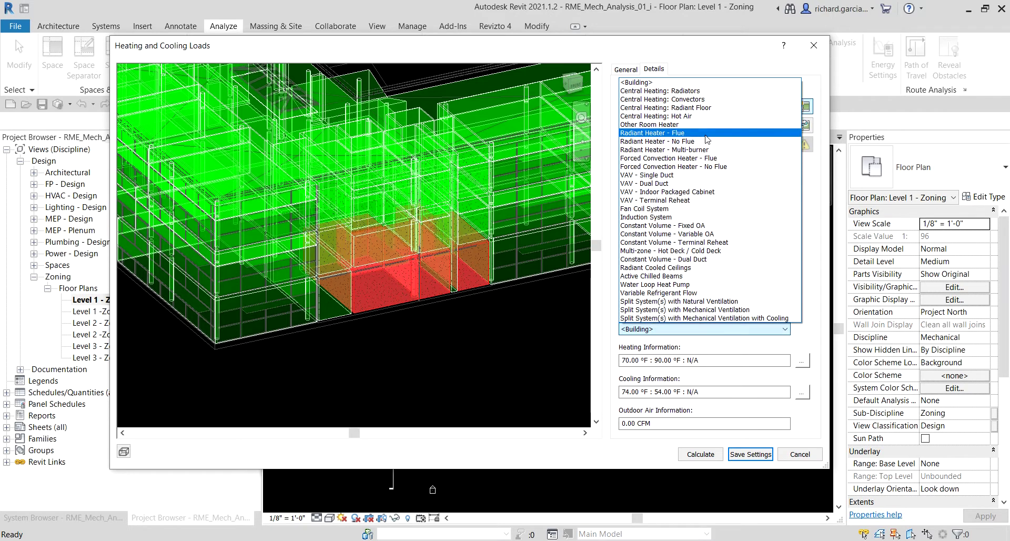
pyautogui.click(731, 60)
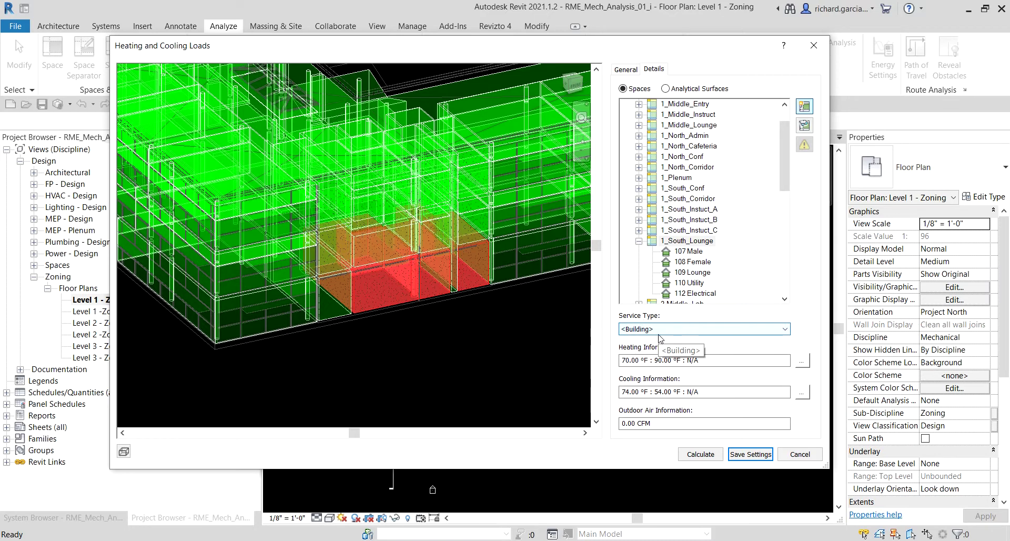
# - Review the heating set point and air temperature, cooling information and outdoor air information of the 1_South_Lounge zone
pyautogui.click(659, 361)
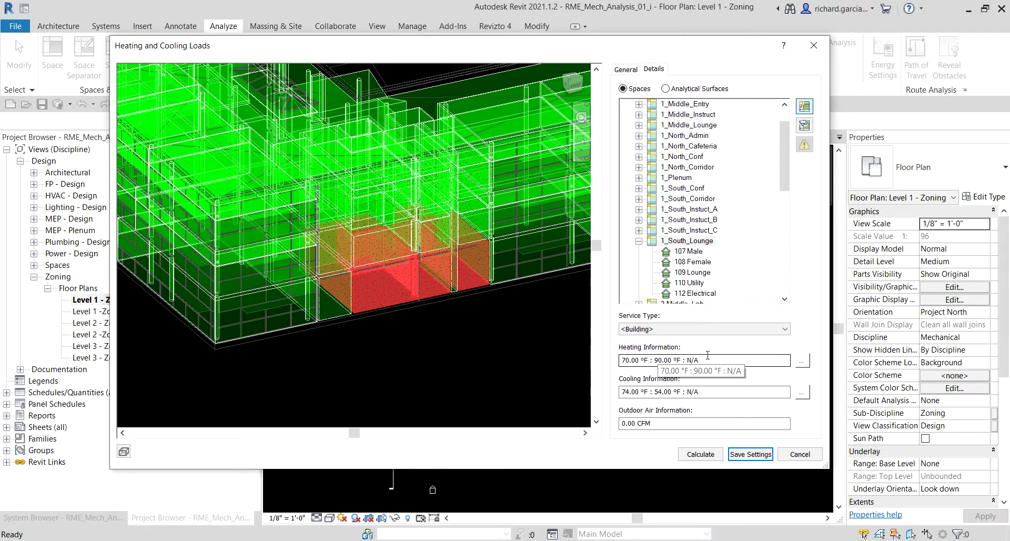
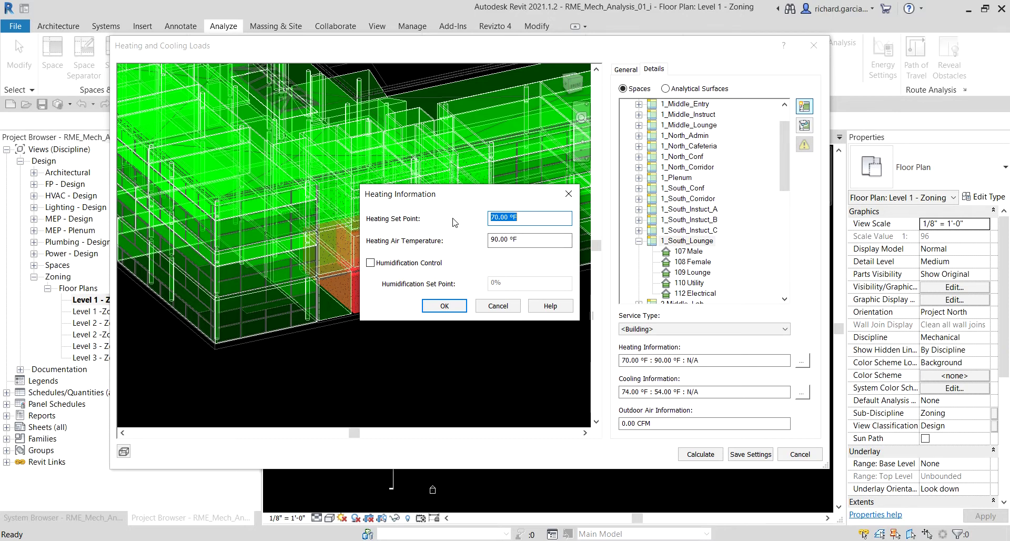
pyautogui.click(450, 307)
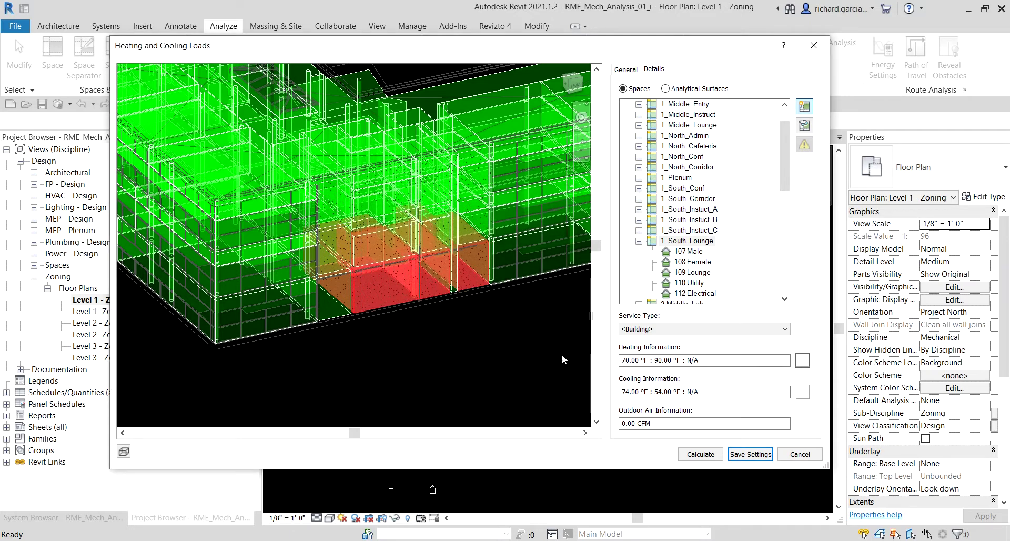
pyautogui.click(630, 355)
pyautogui.click(651, 393)
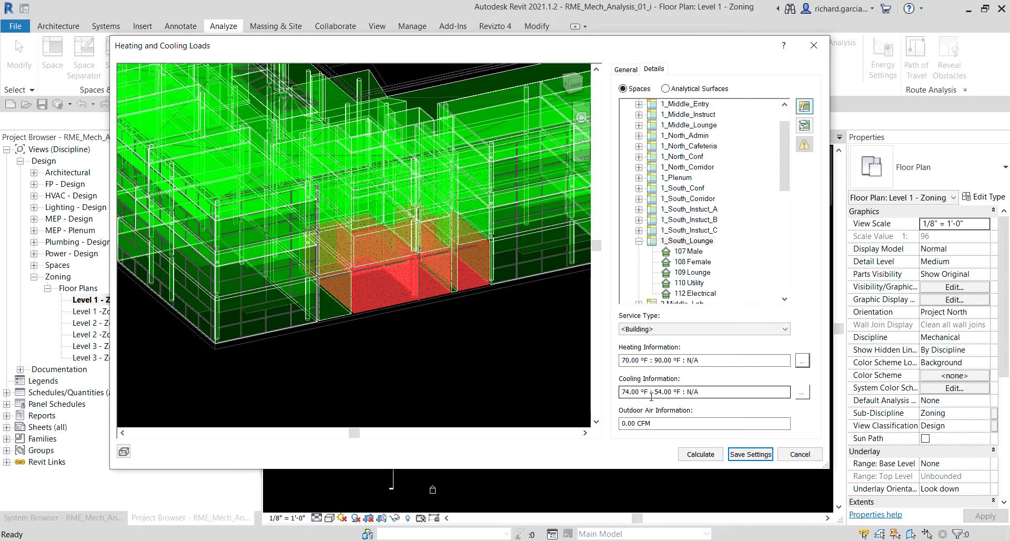
pyautogui.click(663, 424)
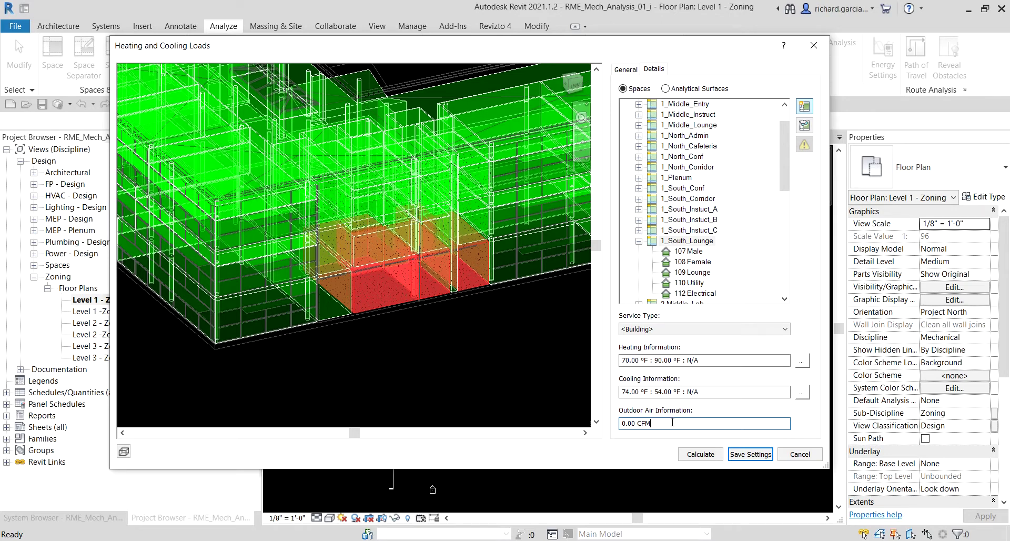
pyautogui.click(650, 319)
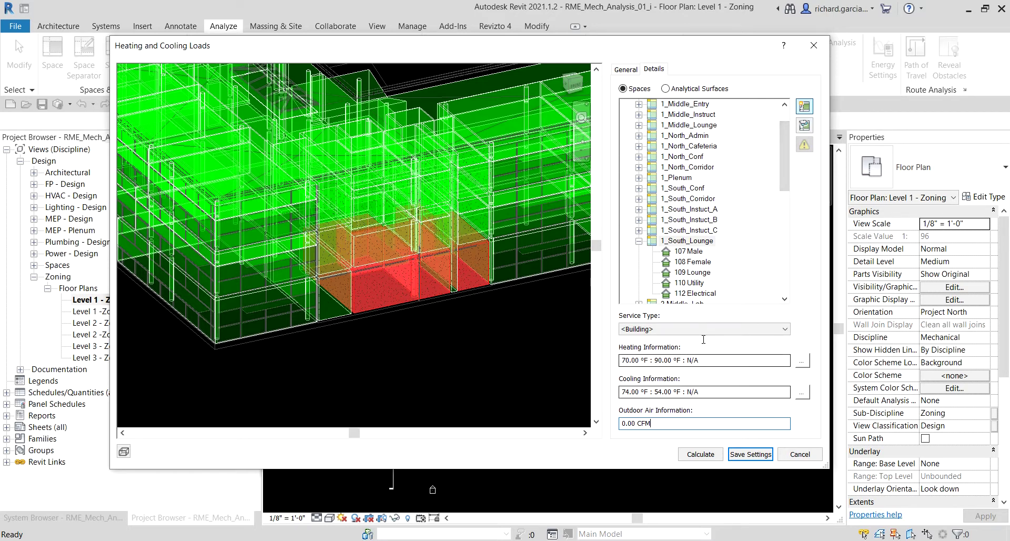
# - Check the building-wide general parameters against the zone details, and close the Heating and Cooling Loads analysis
pyautogui.click(631, 72)
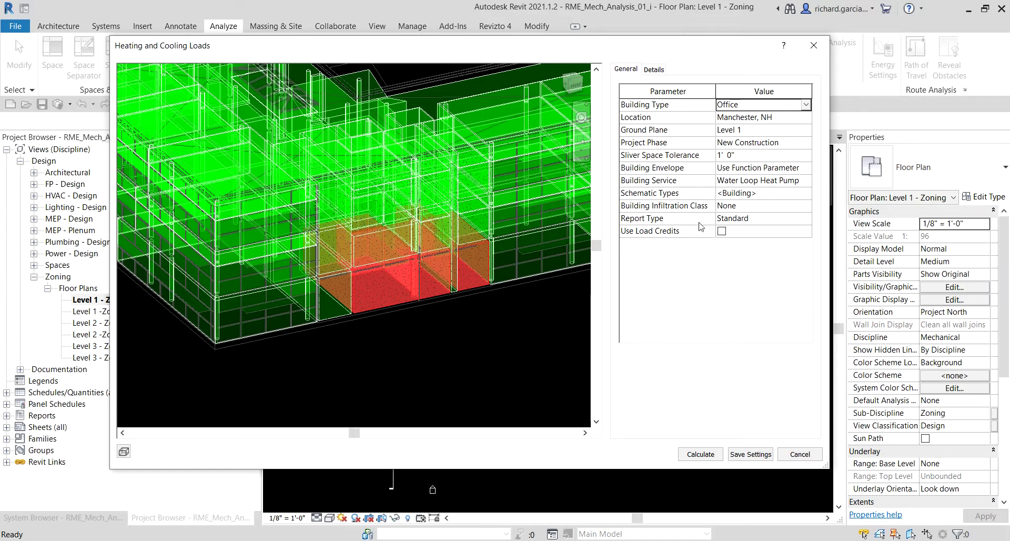
pyautogui.click(655, 70)
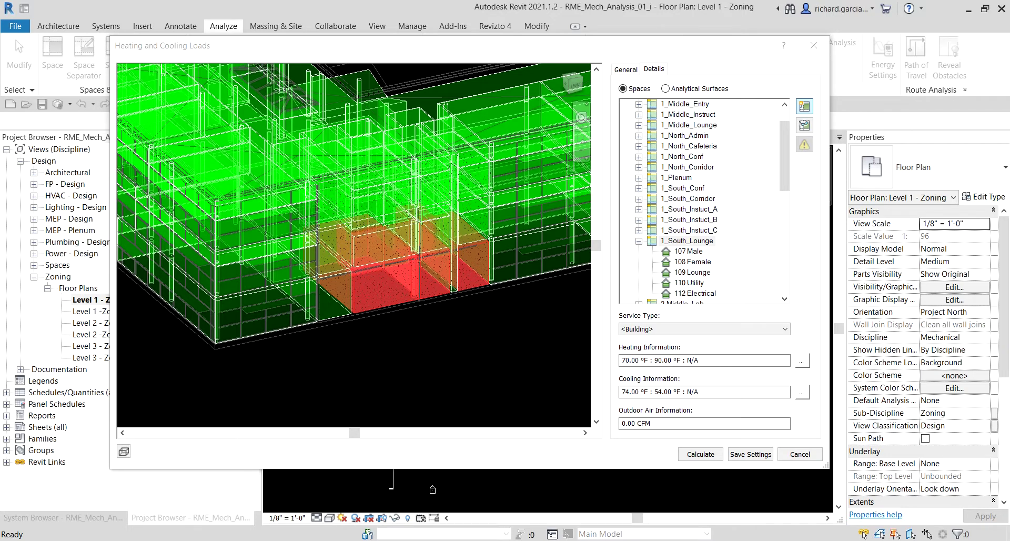
pyautogui.click(808, 455)
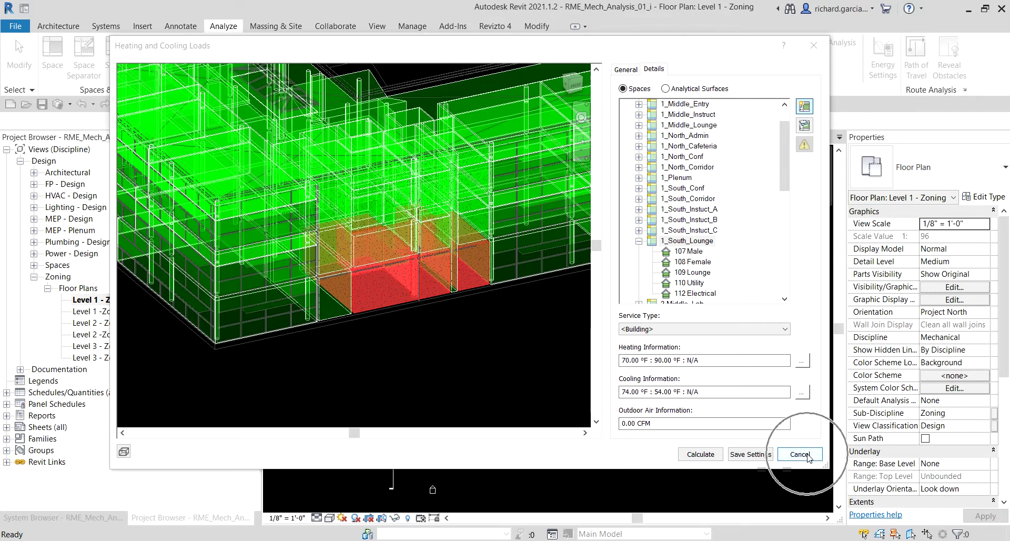
pyautogui.click(763, 455)
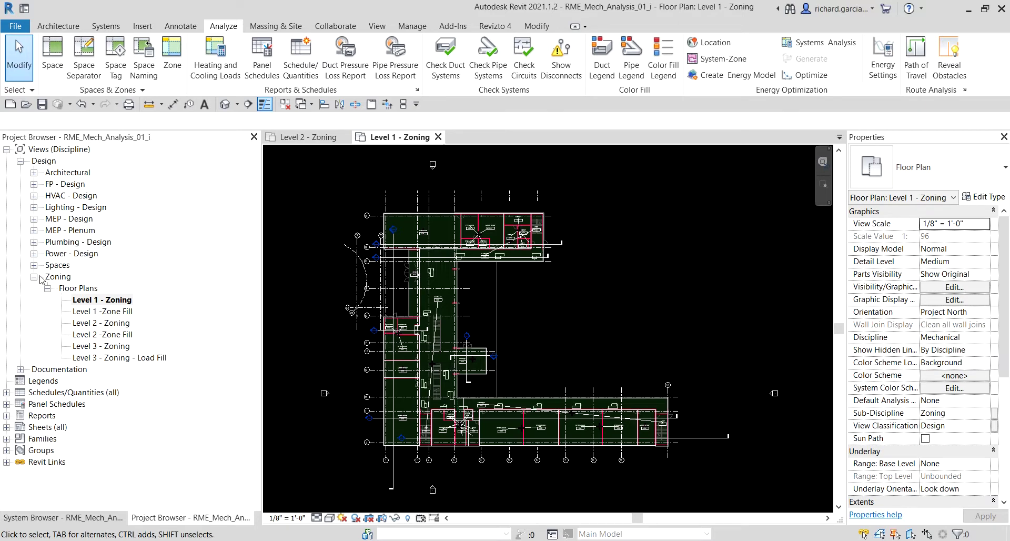
# - Reopen the Heating and Cooling Loads details and highlight the 109 Lounge space of 1_South_Lounge in the 3D model
pyautogui.click(34, 231)
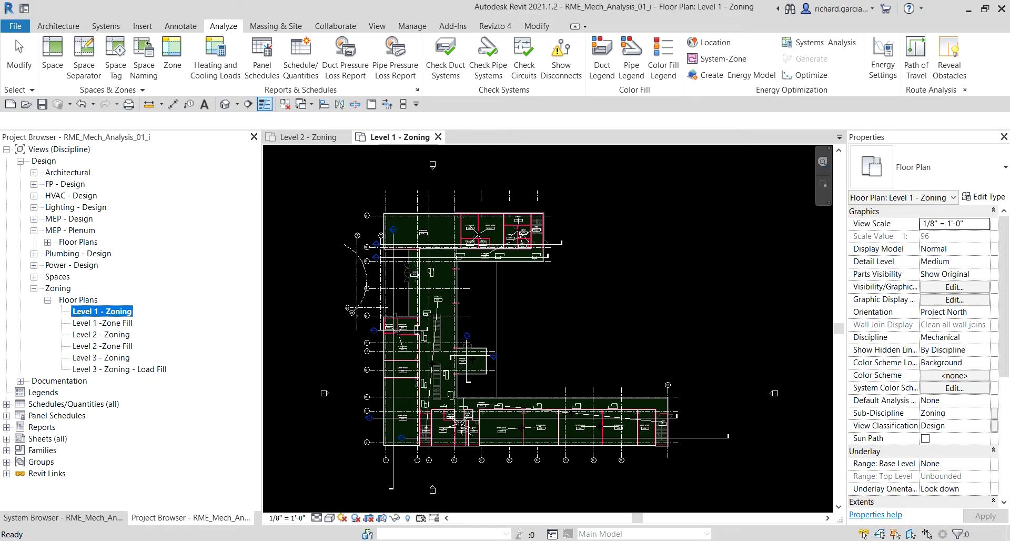
pyautogui.click(215, 57)
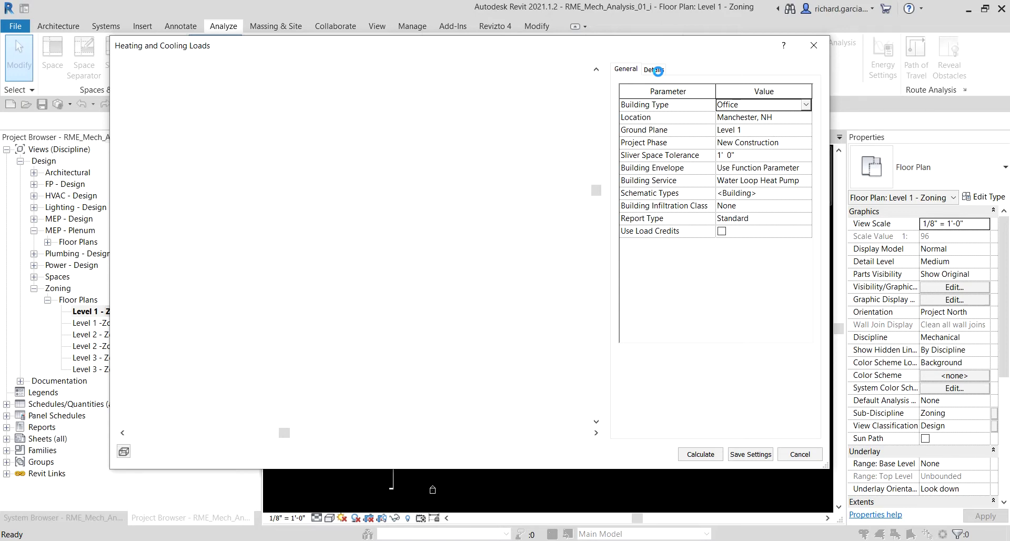
pyautogui.click(655, 70)
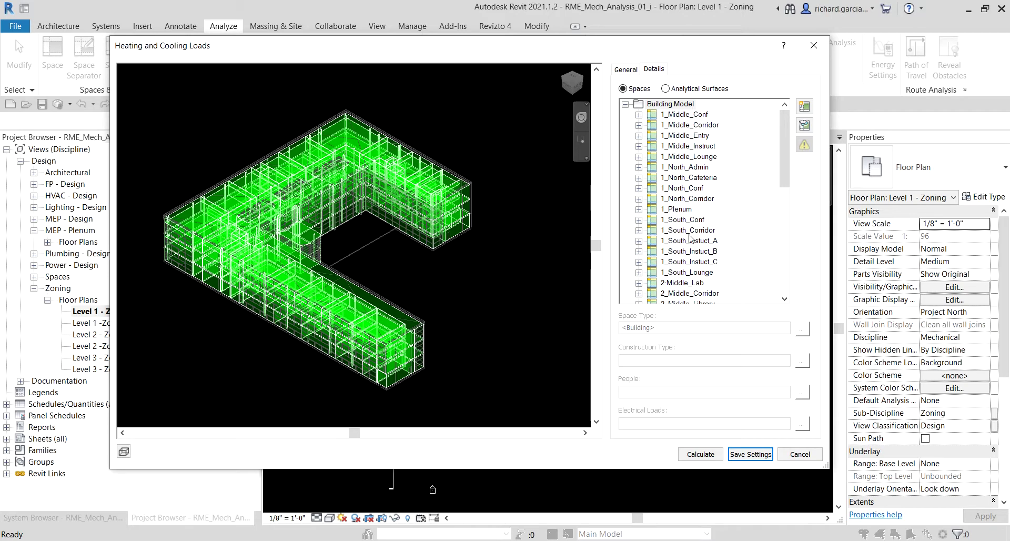
pyautogui.scroll(-1, 684, 258)
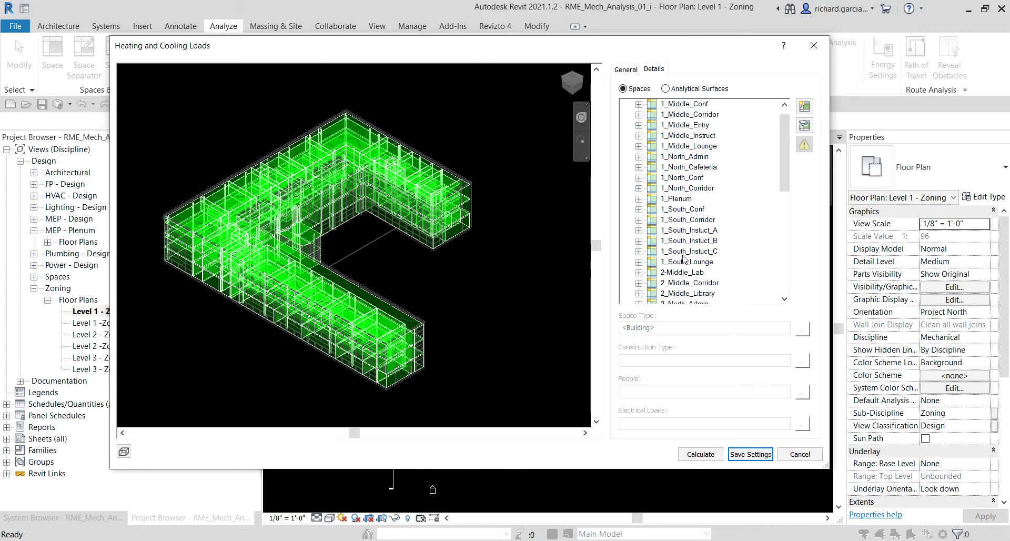
pyautogui.click(639, 220)
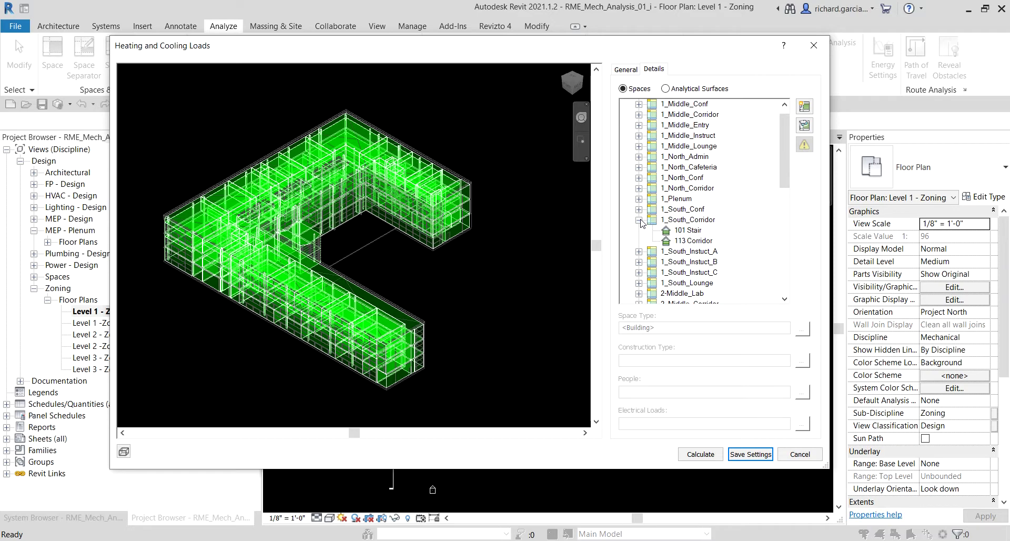
pyautogui.click(639, 283)
pyautogui.scroll(-2, 684, 252)
pyautogui.click(690, 241)
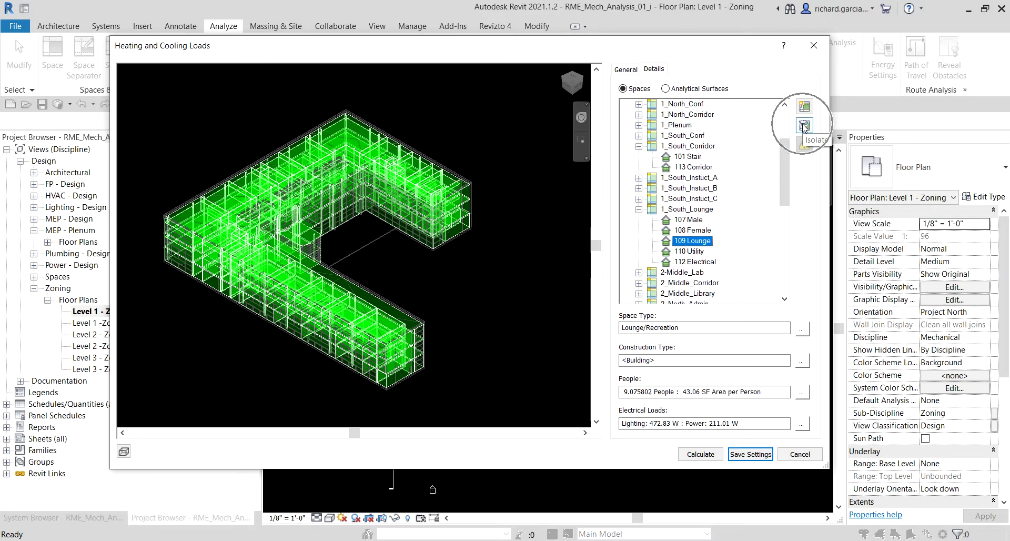
pyautogui.click(805, 107)
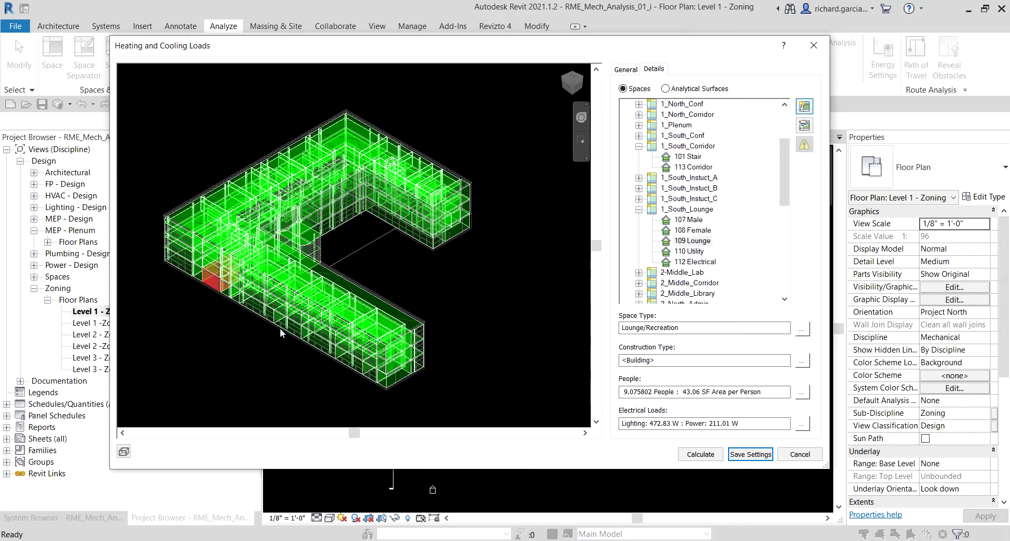
pyautogui.scroll(5, 298, 322)
pyautogui.keyDown('shift'); pyautogui.moveTo(298, 322); pyautogui.dragTo(518, 148, button='middle'); pyautogui.keyUp('shift')
# - Isolate the 109 Lounge space in the analytical model and turn off its highlighting
pyautogui.click(804, 126)
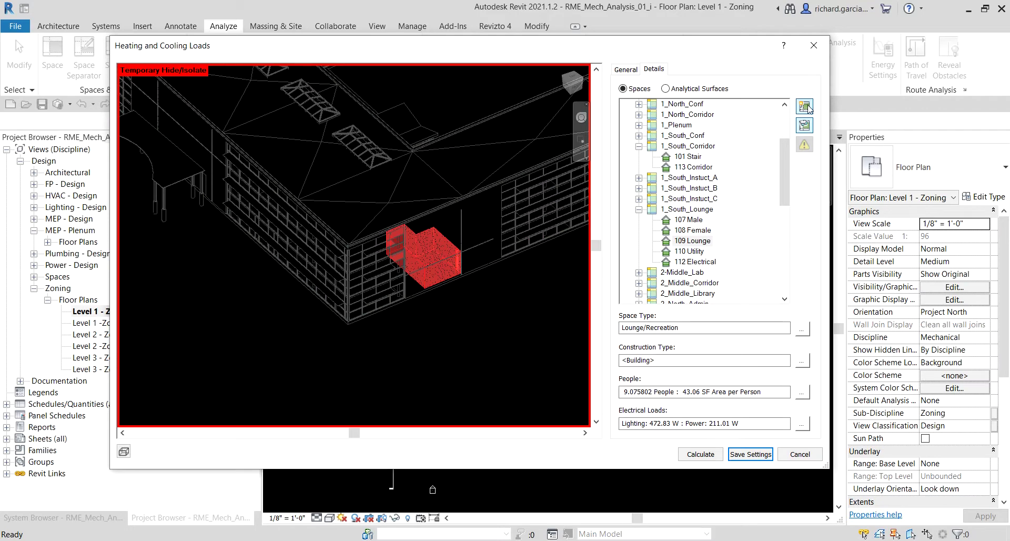
pyautogui.click(805, 107)
pyautogui.keyDown('shift'); pyautogui.moveTo(523, 274); pyautogui.dragTo(456, 251, button='middle'); pyautogui.keyUp('shift')
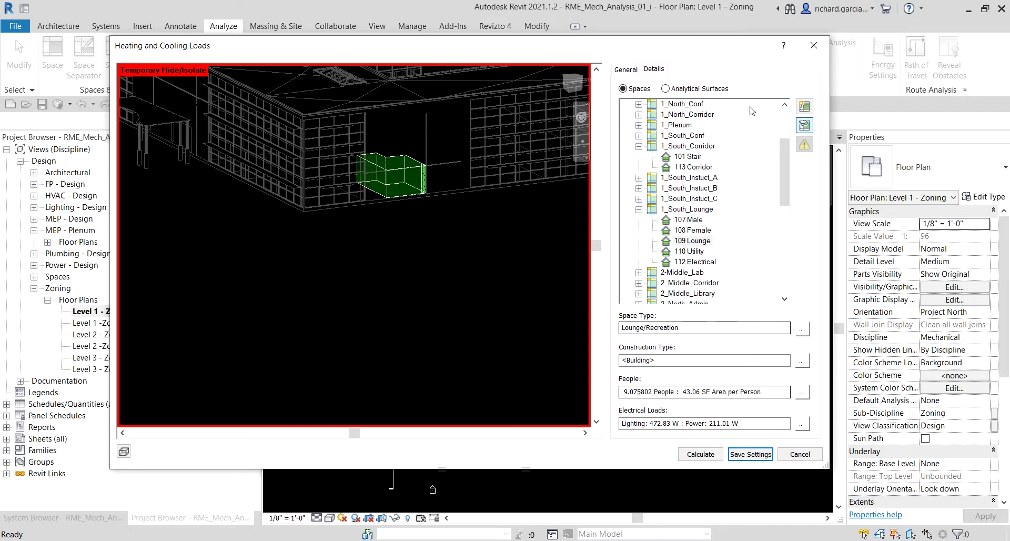
pyautogui.scroll(3, 404, 180)
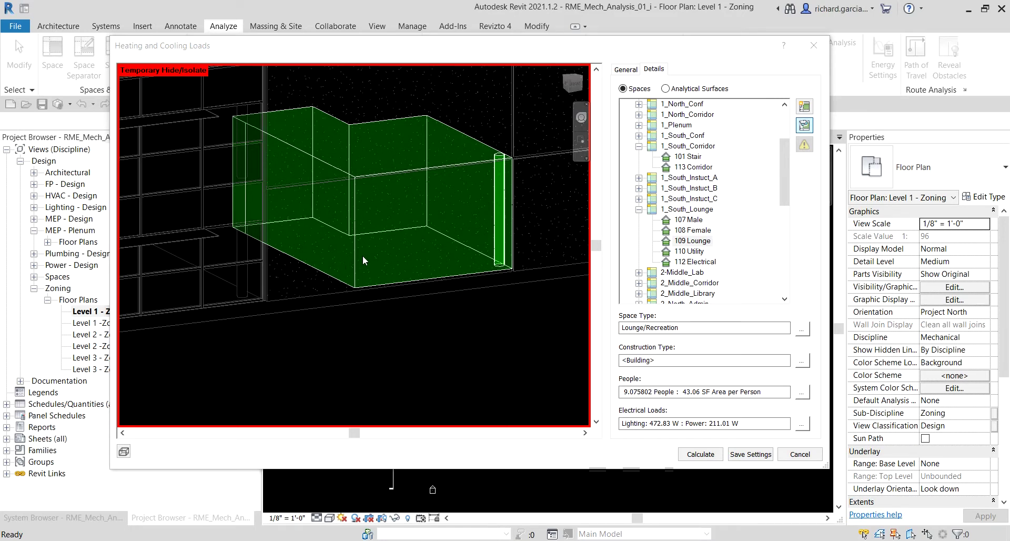
# - Examine the isolated 109 Lounge volume and the area above it from several angles, and cancel the loads analysis
pyautogui.scroll(-3, 363, 260)
pyautogui.keyDown('shift'); pyautogui.moveTo(412, 183); pyautogui.dragTo(349, 113, button='middle'); pyautogui.keyUp('shift')
pyautogui.scroll(4, 358, 188)
pyautogui.moveTo(357, 188)
pyautogui.mouseDown(button='middle')
pyautogui.moveTo(364, 200)
pyautogui.moveTo(365, 189)
pyautogui.mouseUp(button='middle')
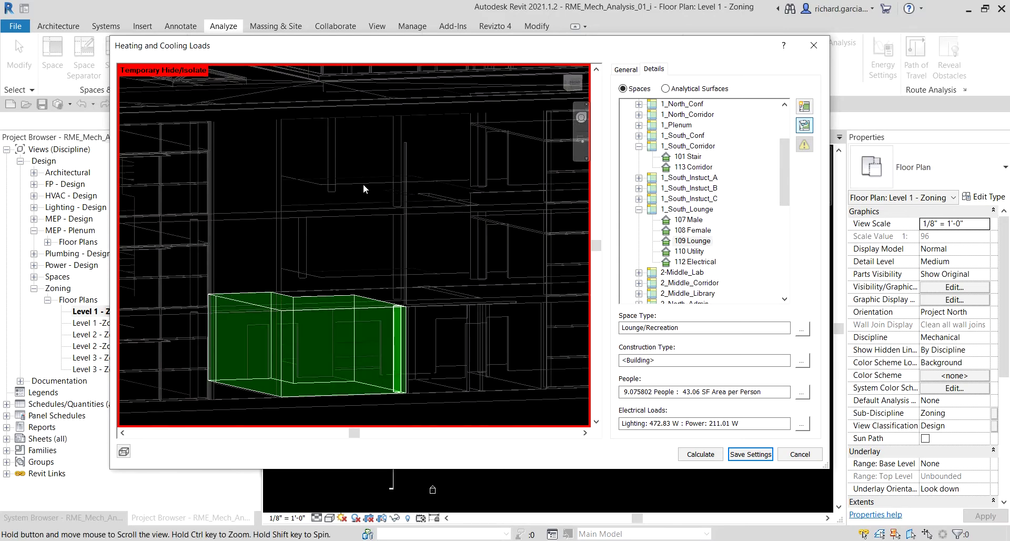
pyautogui.press('ctrl')
pyautogui.moveTo(364, 188); pyautogui.dragTo(372, 192)
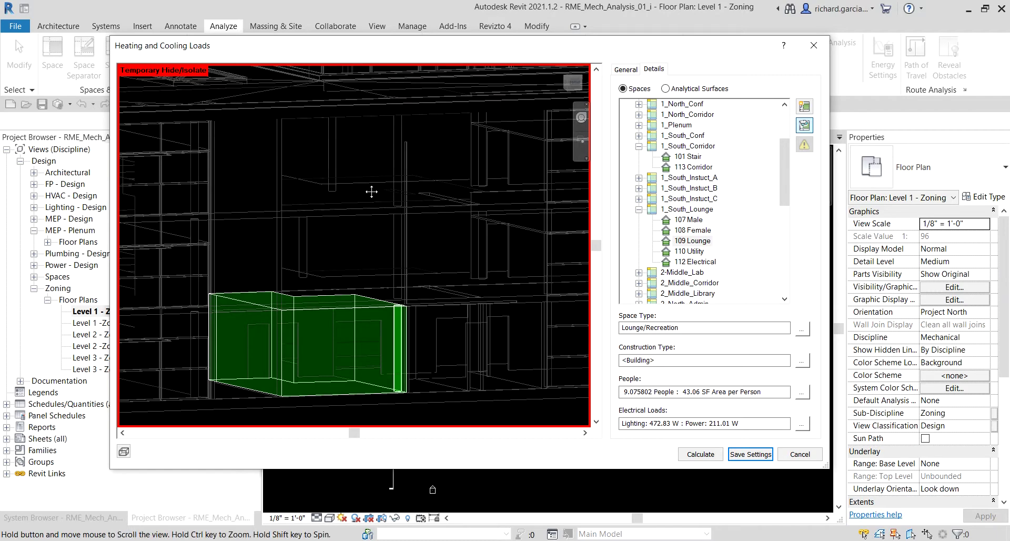
pyautogui.scroll(-2, 366, 188)
pyautogui.keyDown('shift'); pyautogui.moveTo(366, 188); pyautogui.dragTo(416, 247, button='middle'); pyautogui.keyUp('shift')
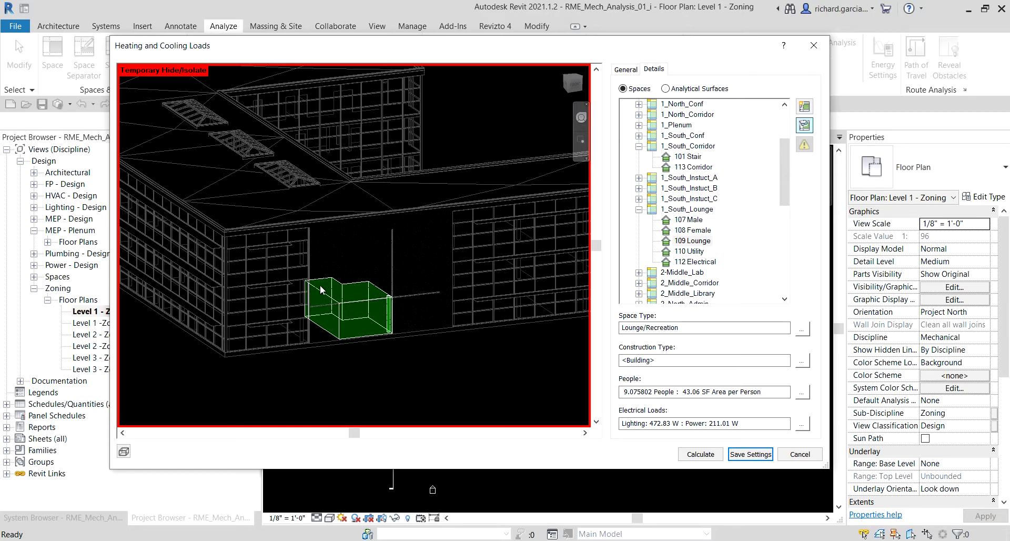
pyautogui.scroll(-2, 342, 255)
pyautogui.keyDown('shift'); pyautogui.moveTo(358, 253); pyautogui.dragTo(382, 273, button='middle'); pyautogui.keyUp('shift')
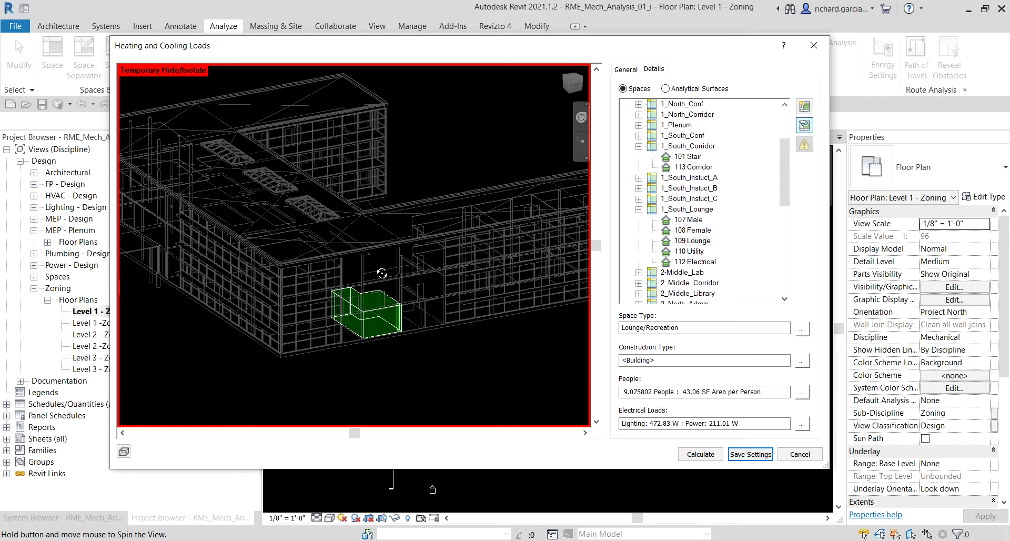
pyautogui.click(800, 455)
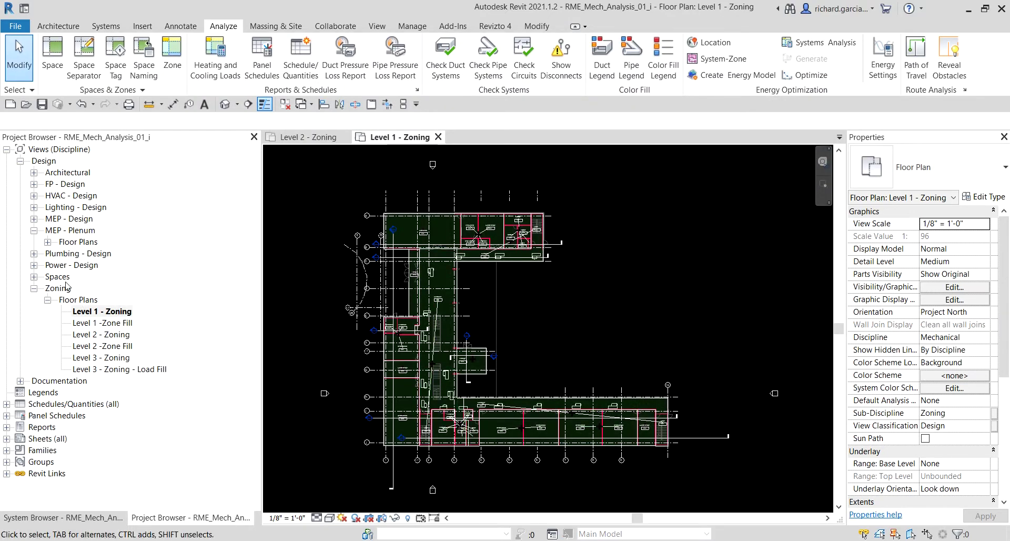
# - Open the Level 2 Plenum floor plan from the MEP - Plenum views
pyautogui.click(48, 243)
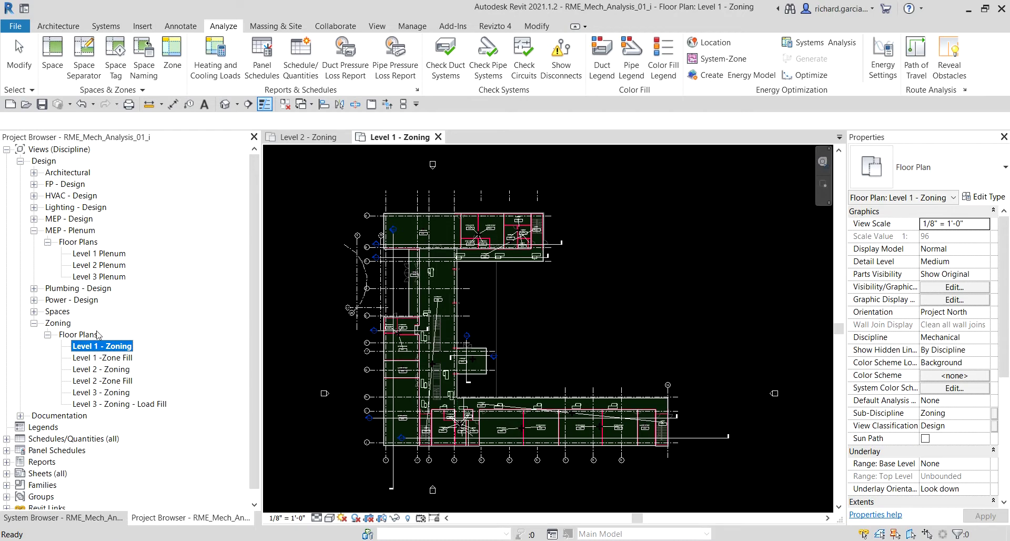
pyautogui.click(105, 268)
pyautogui.doubleClick(105, 268)
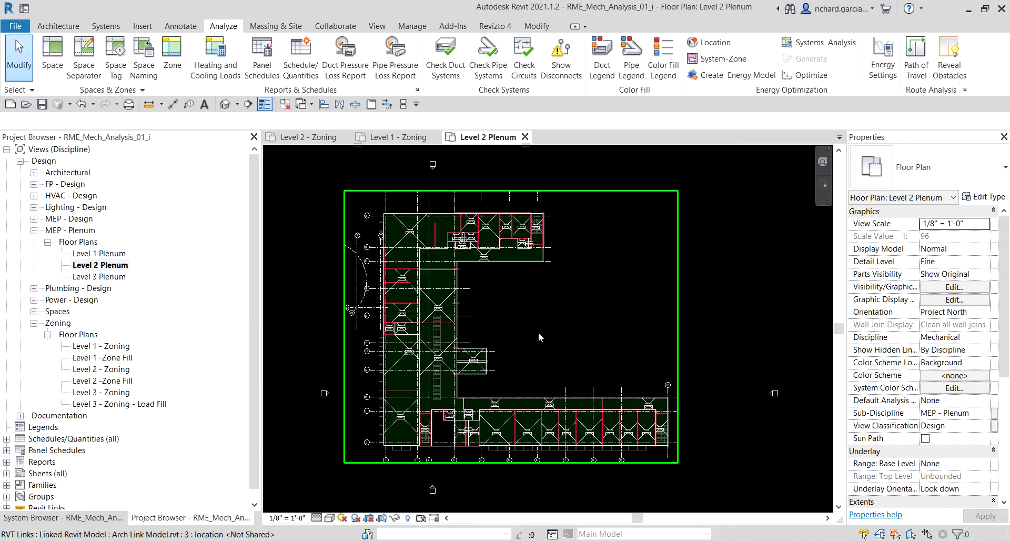
pyautogui.scroll(1, 445, 389)
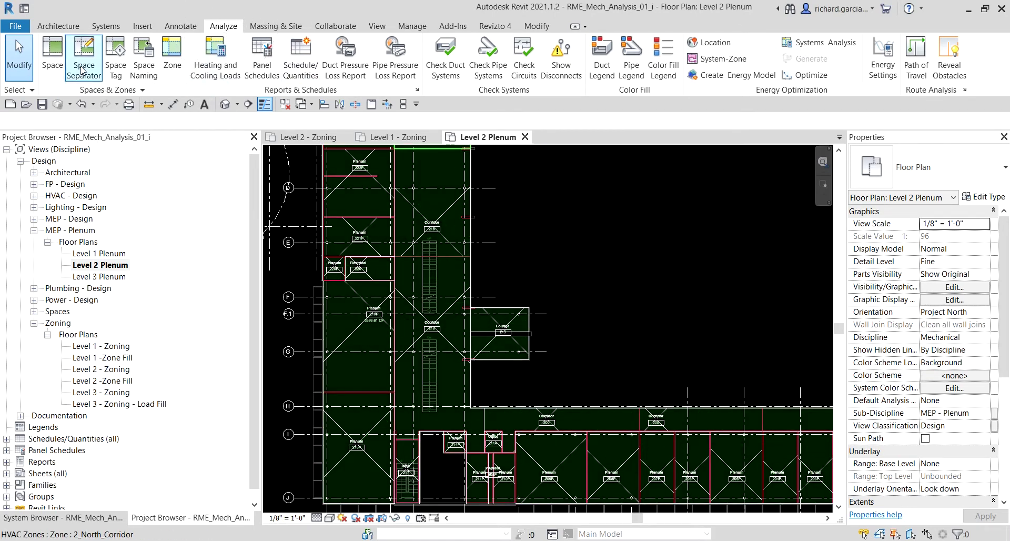
# - Start placing a new space with its upper limit at Level 3 and an offset of 0
pyautogui.click(51, 58)
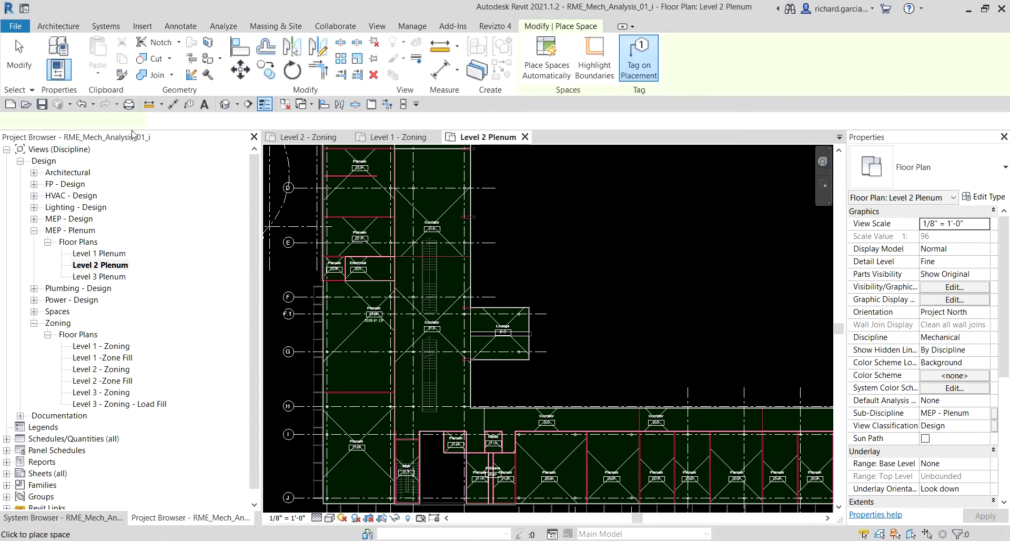
pyautogui.click(181, 121)
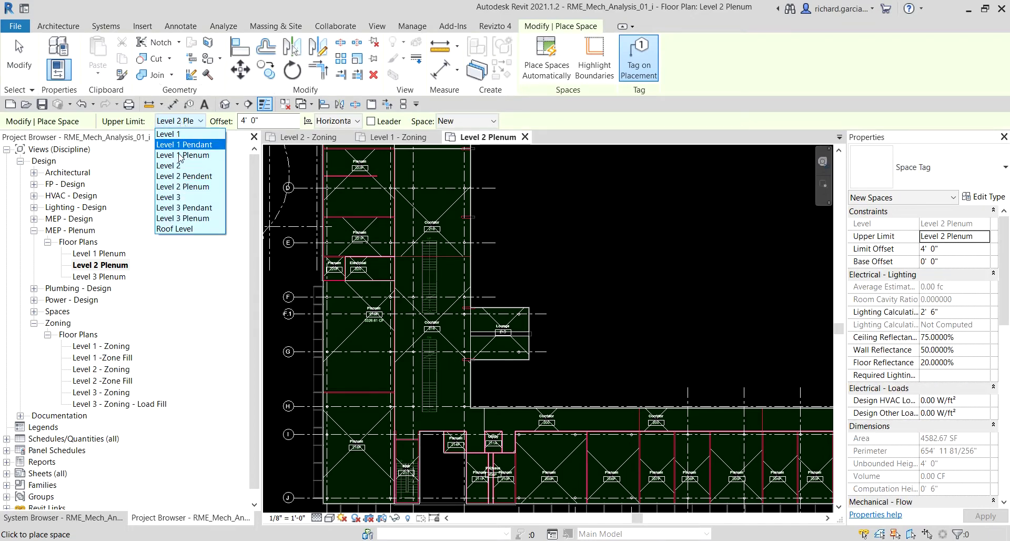
pyautogui.click(181, 198)
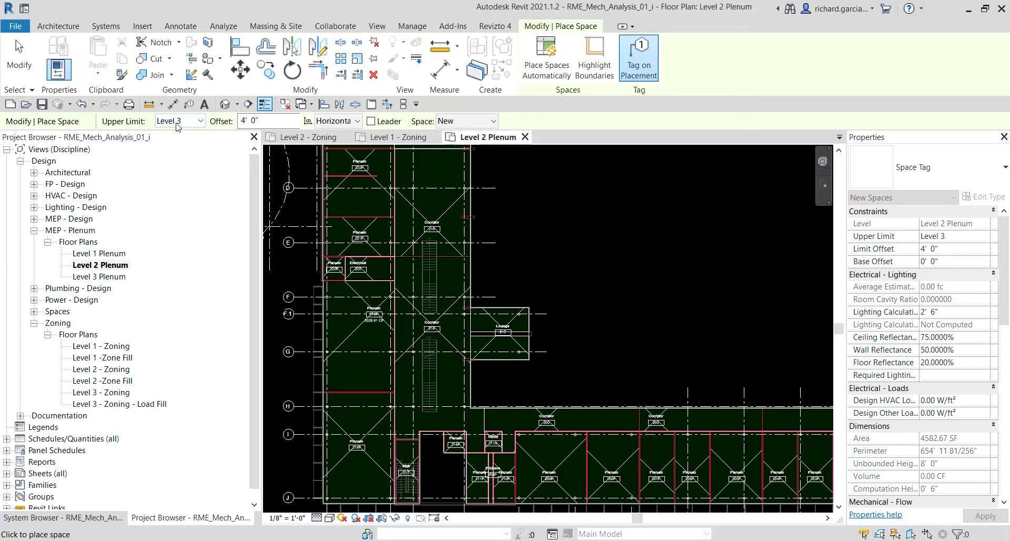
pyautogui.click(265, 120)
pyautogui.moveTo(266, 120); pyautogui.dragTo(225, 121)
pyautogui.write('0')
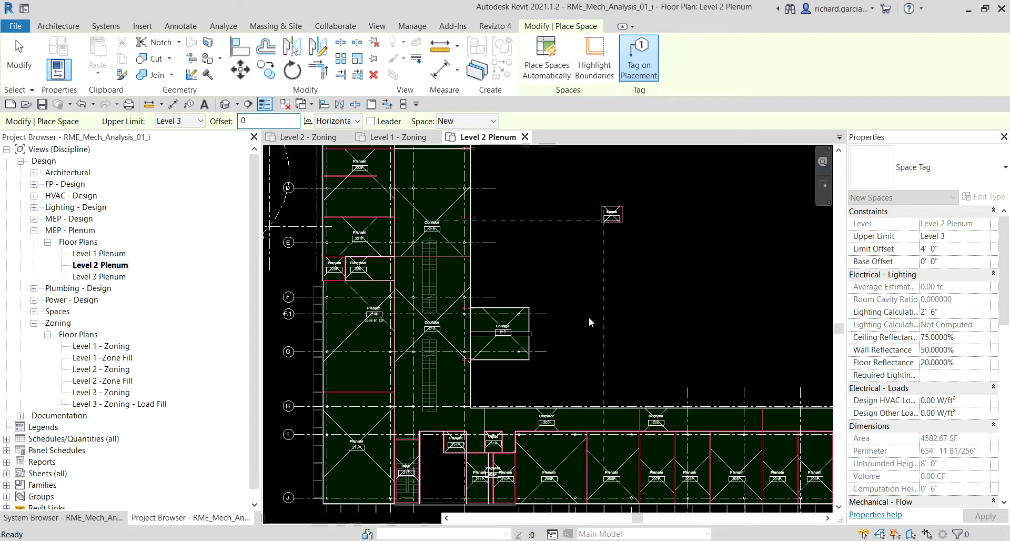
# - Place the tagged space in the empty area between Stair 217 and Plenum 211P, and end the Space command
pyautogui.click(457, 465)
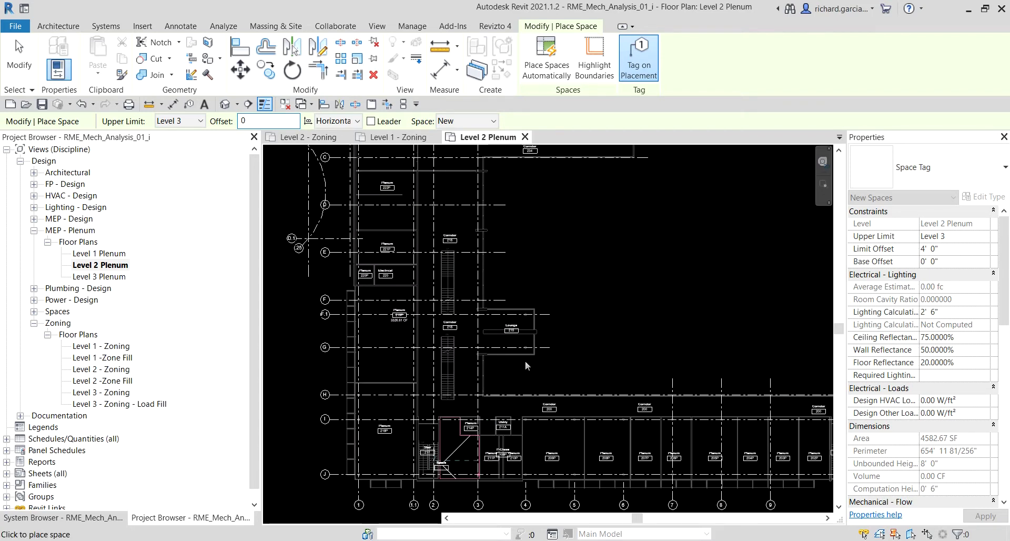
pyautogui.scroll(2, 506, 386)
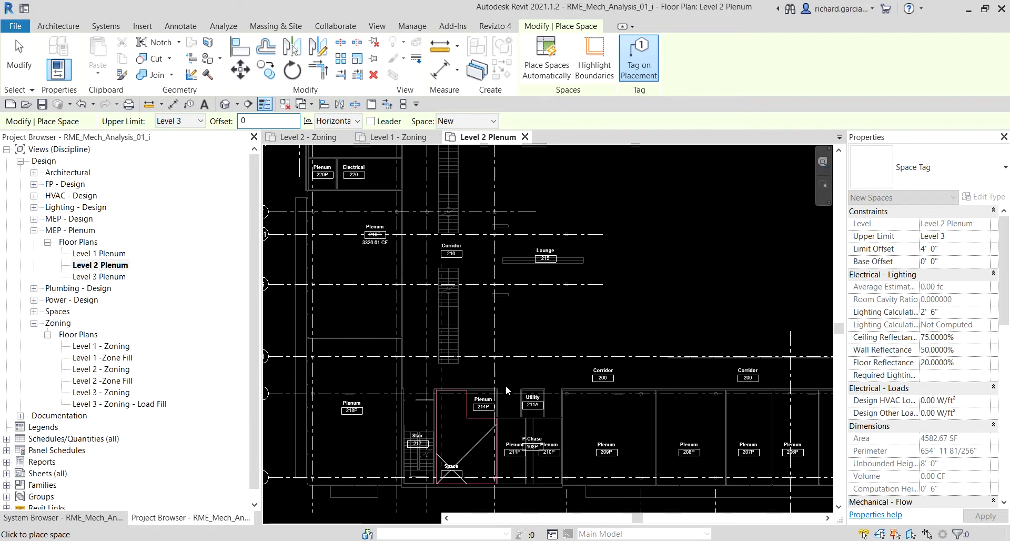
pyautogui.scroll(2, 478, 421)
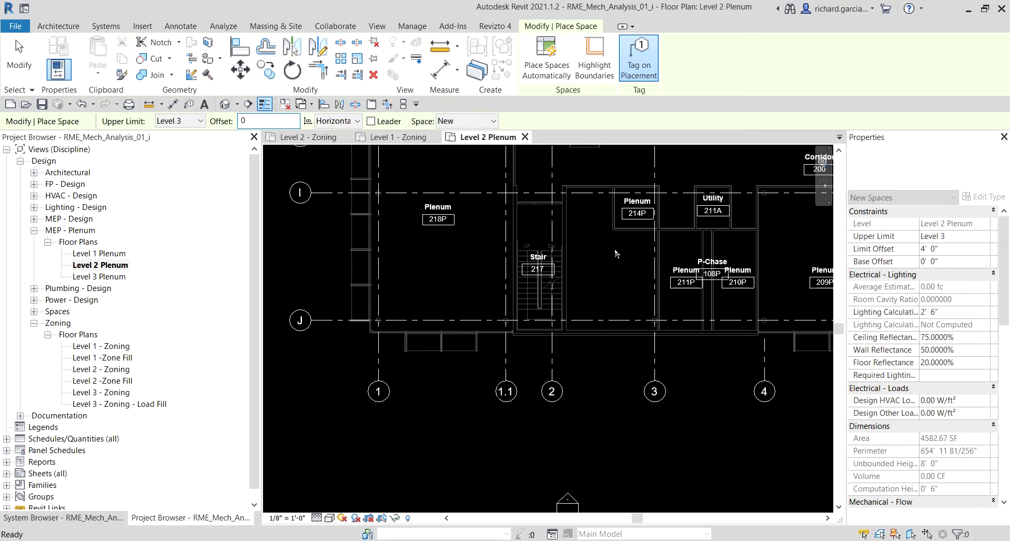
pyautogui.scroll(-2, 608, 267)
pyautogui.click(607, 267)
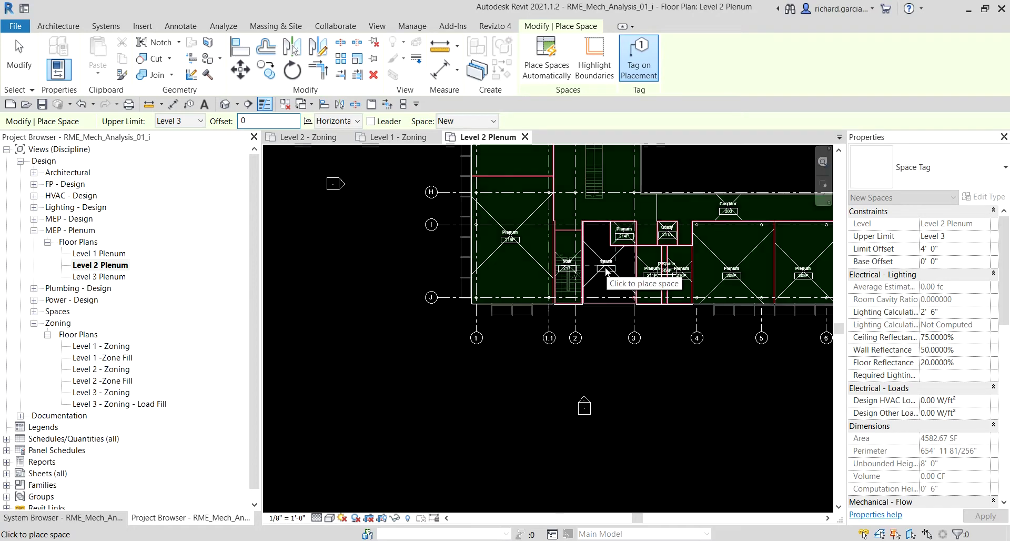
pyautogui.scroll(3, 605, 270)
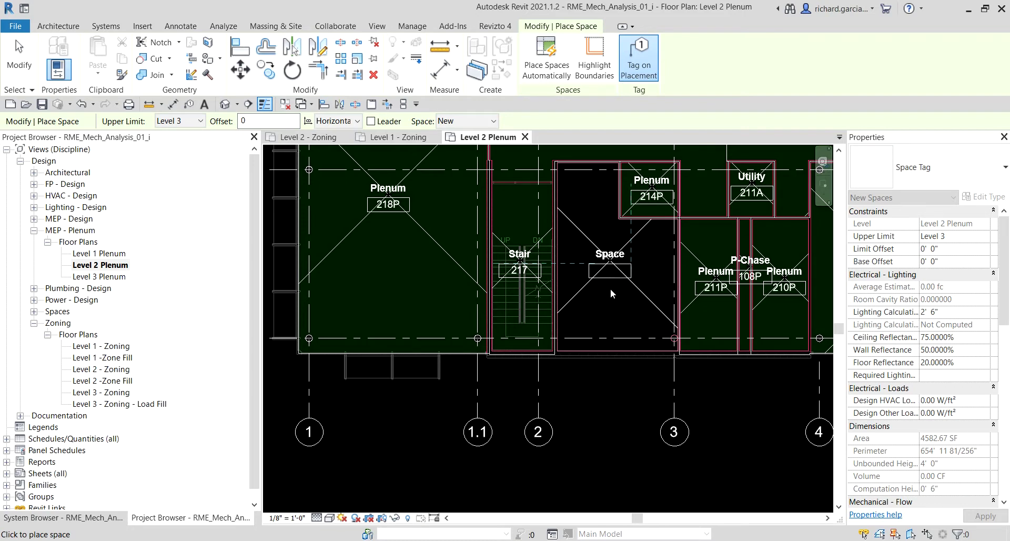
pyautogui.click(611, 289)
pyautogui.click(19, 60)
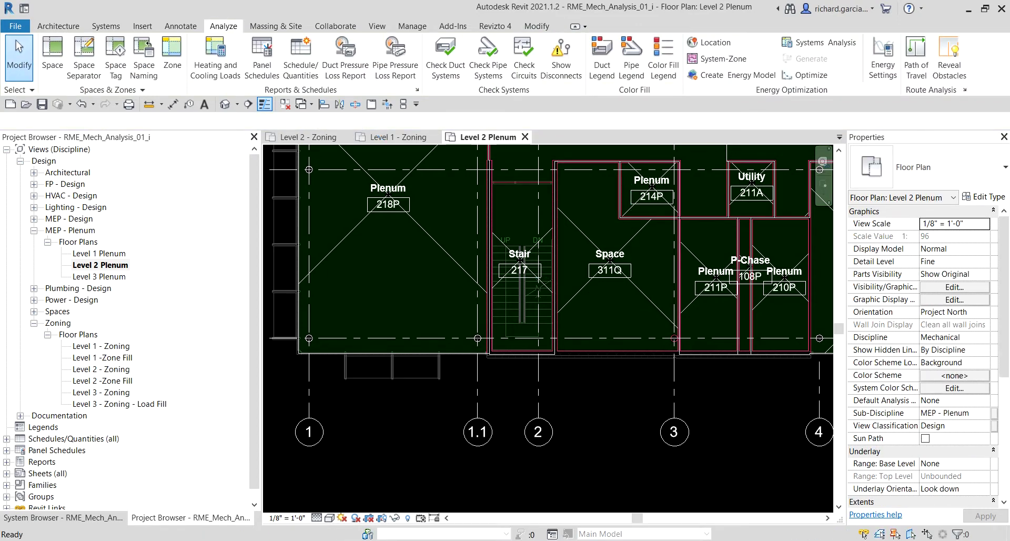
# - Name the new space beside Stair 217 Plenum, give it the number 212P, and clear the selection
pyautogui.scroll(1, 626, 242)
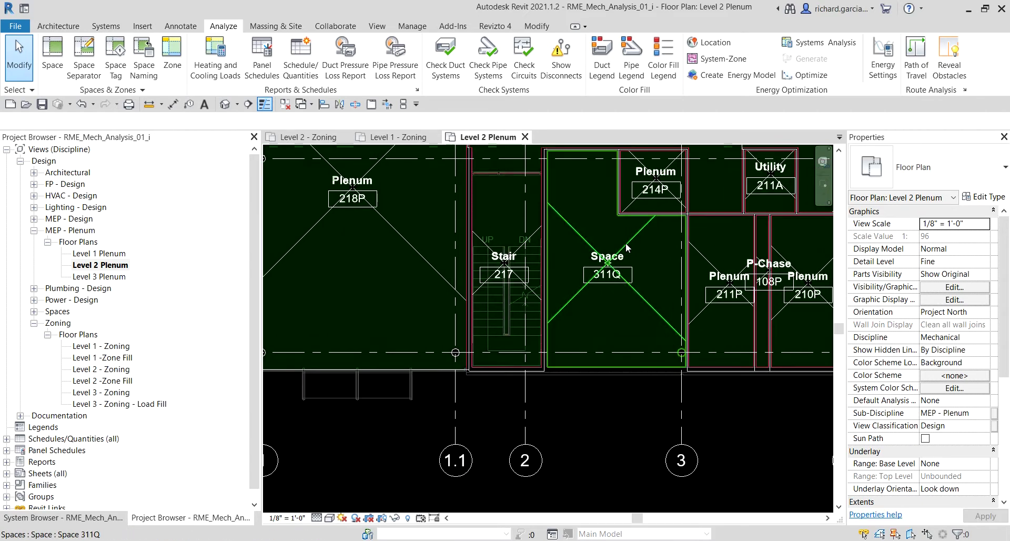
pyautogui.scroll(2, 626, 242)
pyautogui.click(628, 242)
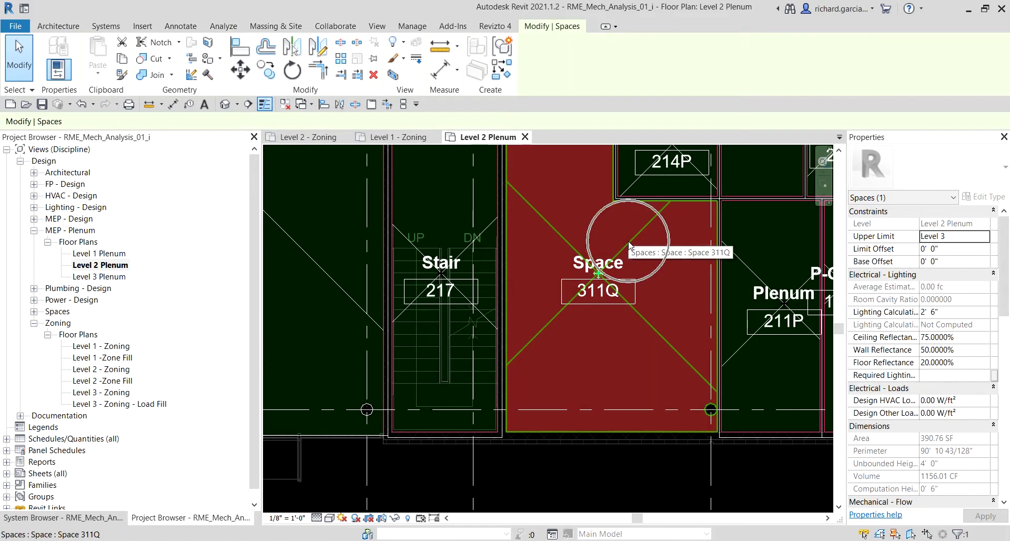
pyautogui.scroll(-5, 968, 405)
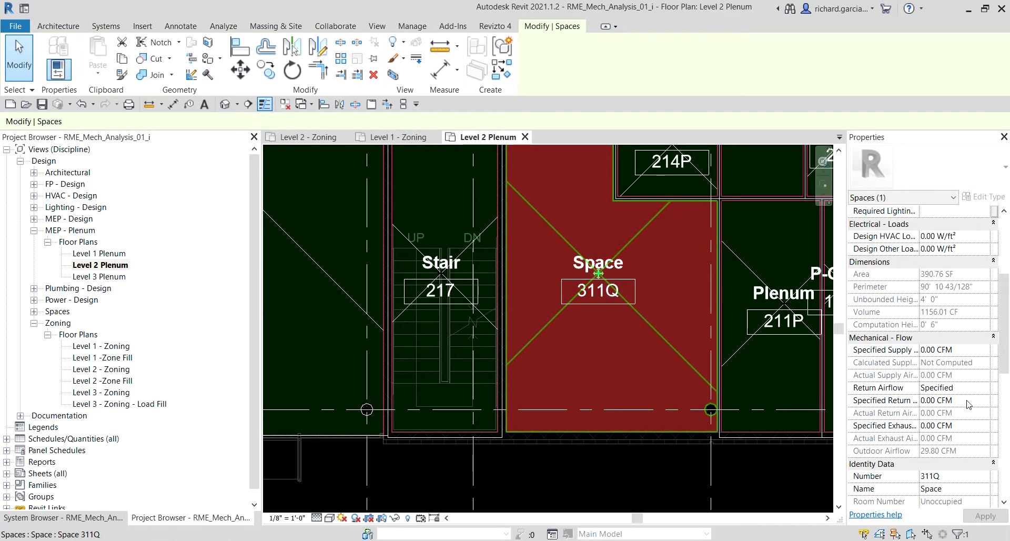
pyautogui.scroll(-2, 968, 404)
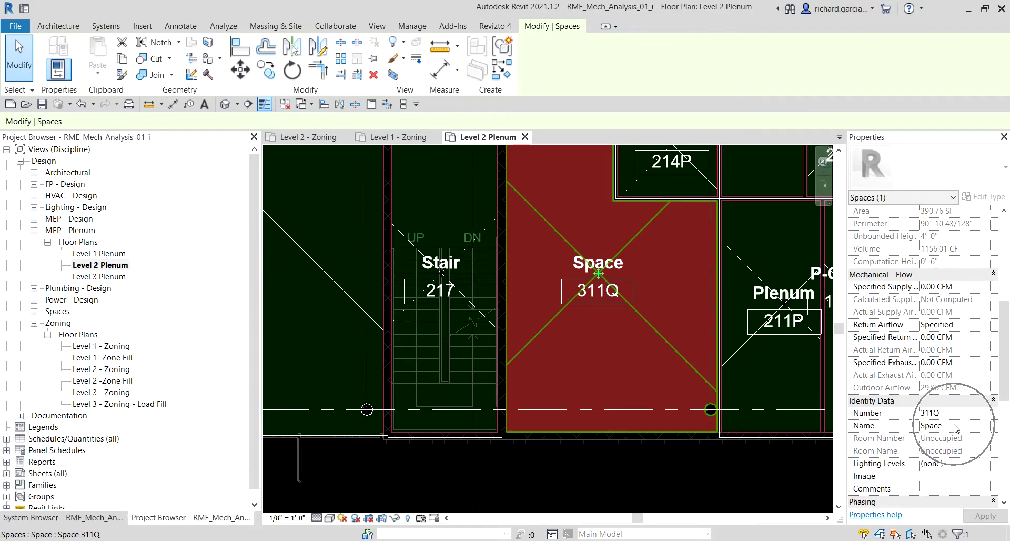
pyautogui.click(957, 426)
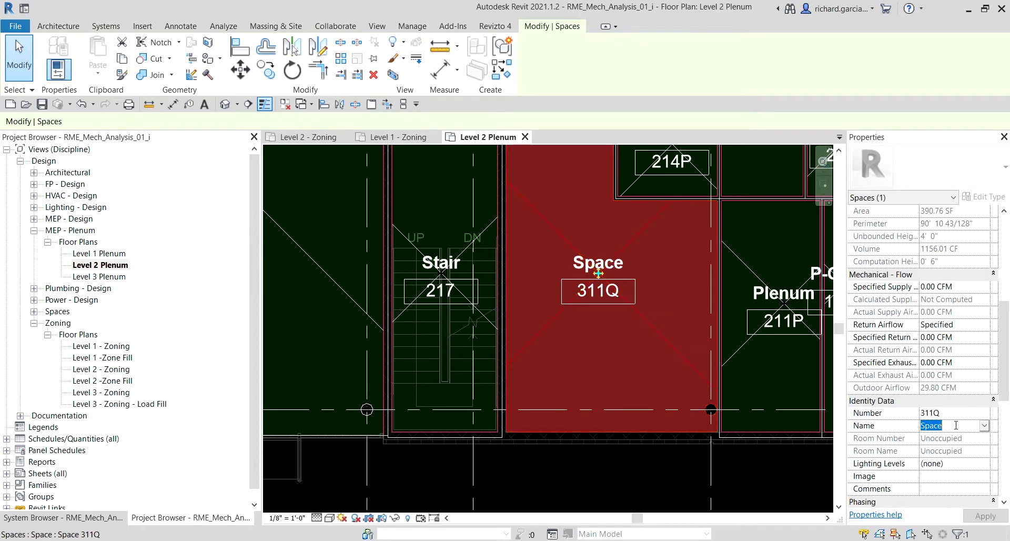
pyautogui.write('Pl')
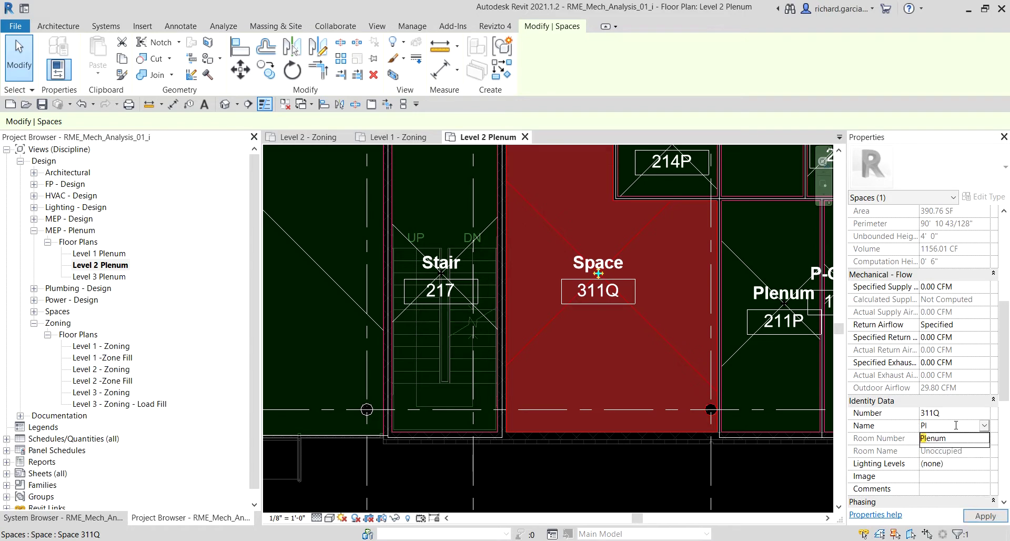
pyautogui.write('enum')
pyautogui.press('Return')
pyautogui.click(958, 414)
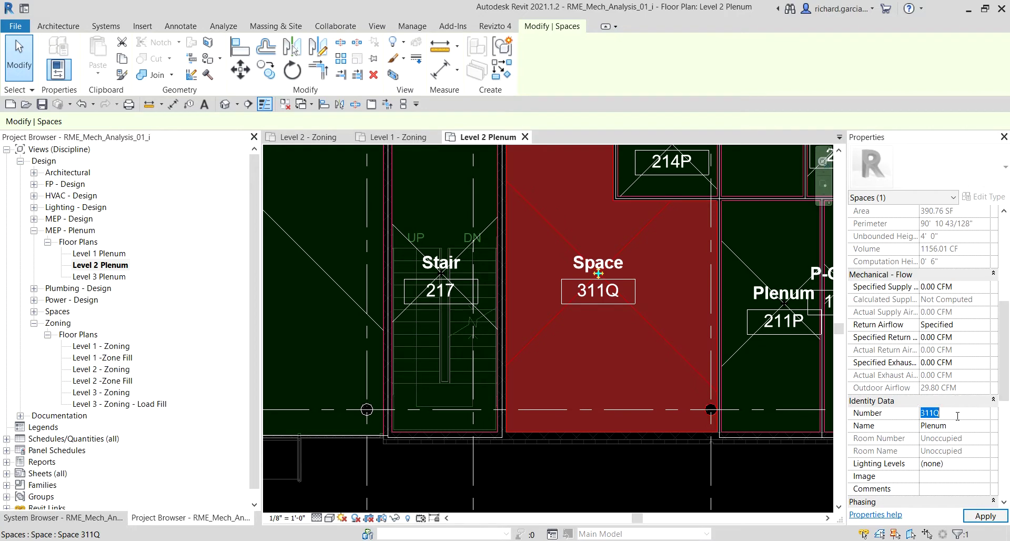
pyautogui.write('212P')
pyautogui.click(986, 516)
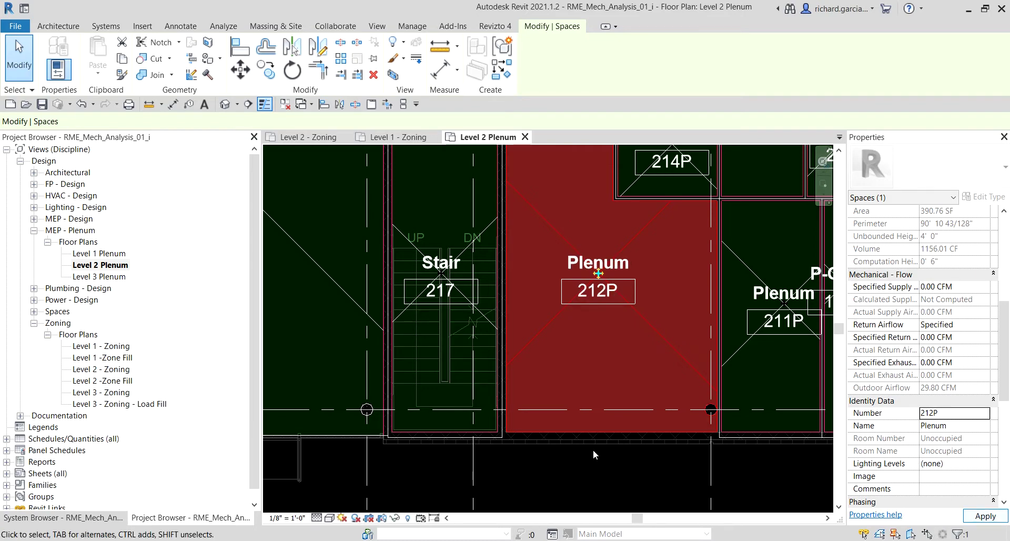
pyautogui.scroll(-3, 545, 364)
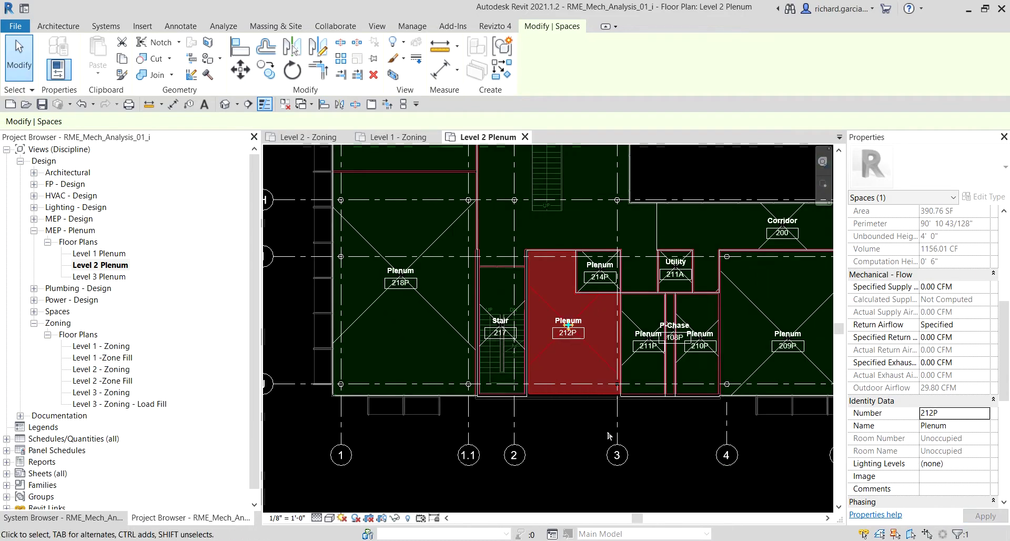
pyautogui.scroll(-4, 535, 382)
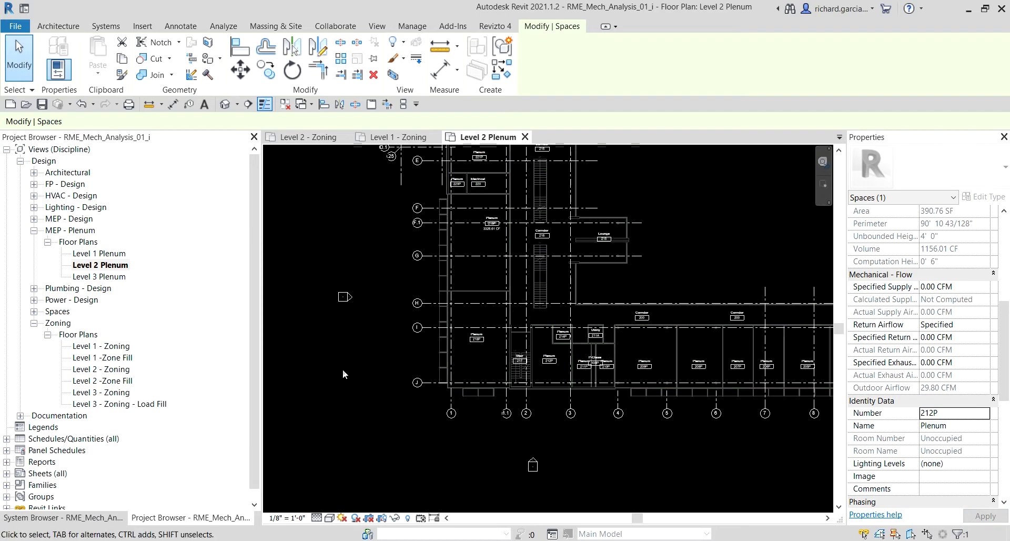
pyautogui.press('Escape')
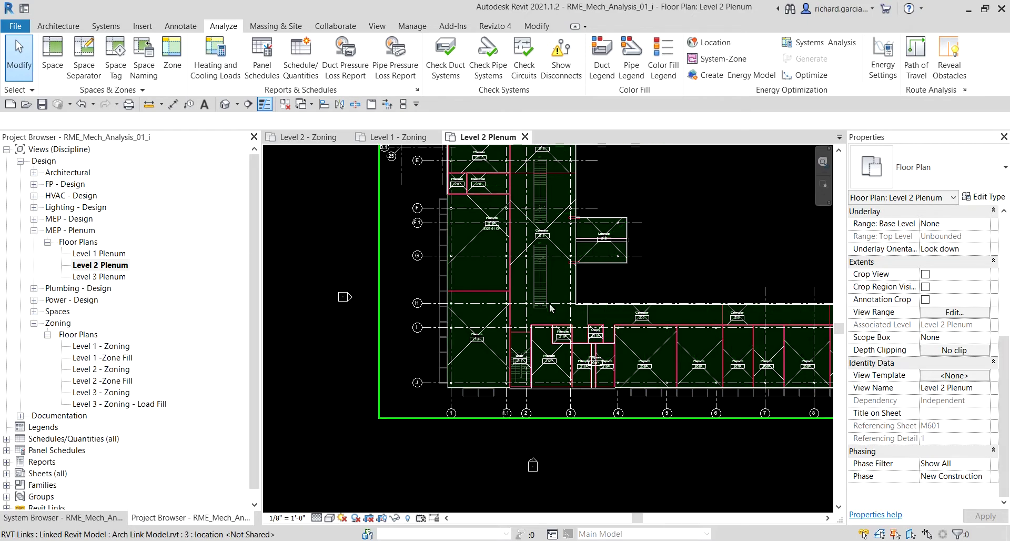
# - Mark space 212P as a plenum in its energy analysis properties, apply the change, and close the save reminder
pyautogui.scroll(5, 604, 292)
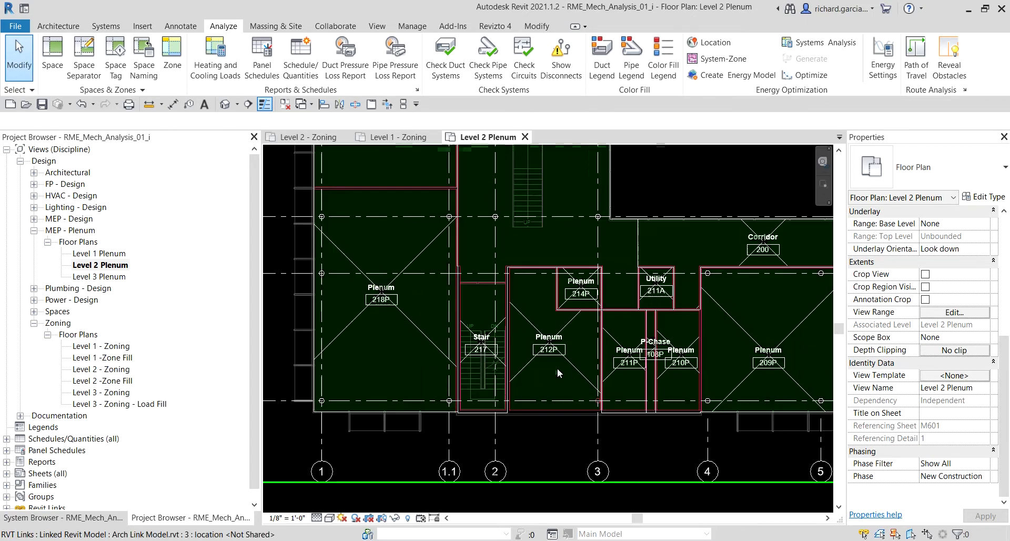
pyautogui.click(573, 364)
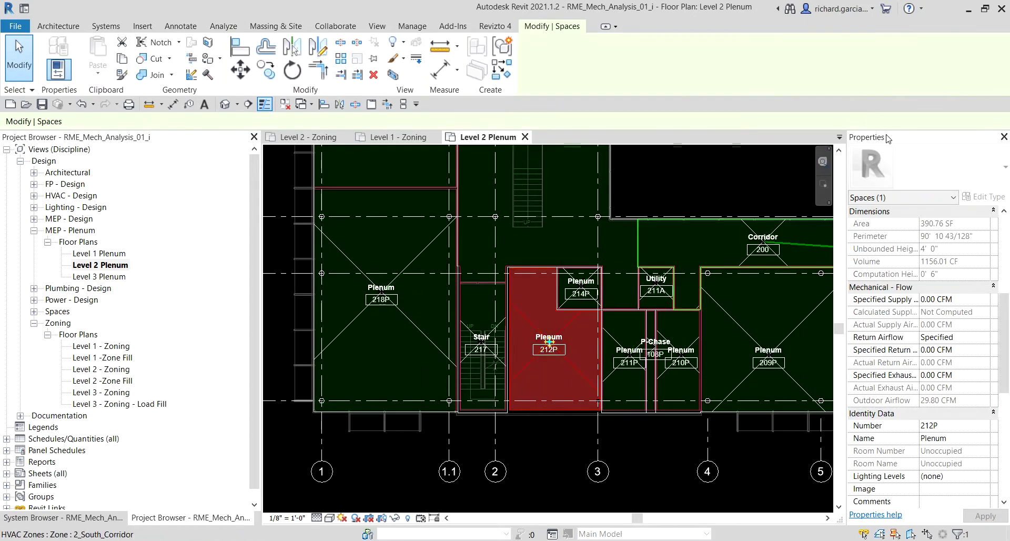
pyautogui.scroll(-5, 949, 346)
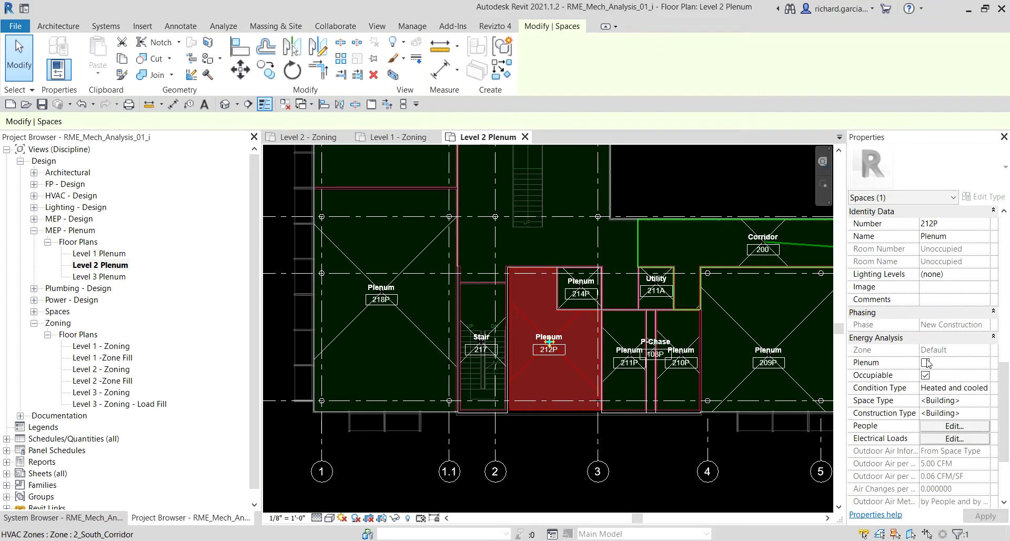
pyautogui.scroll(-3, 949, 347)
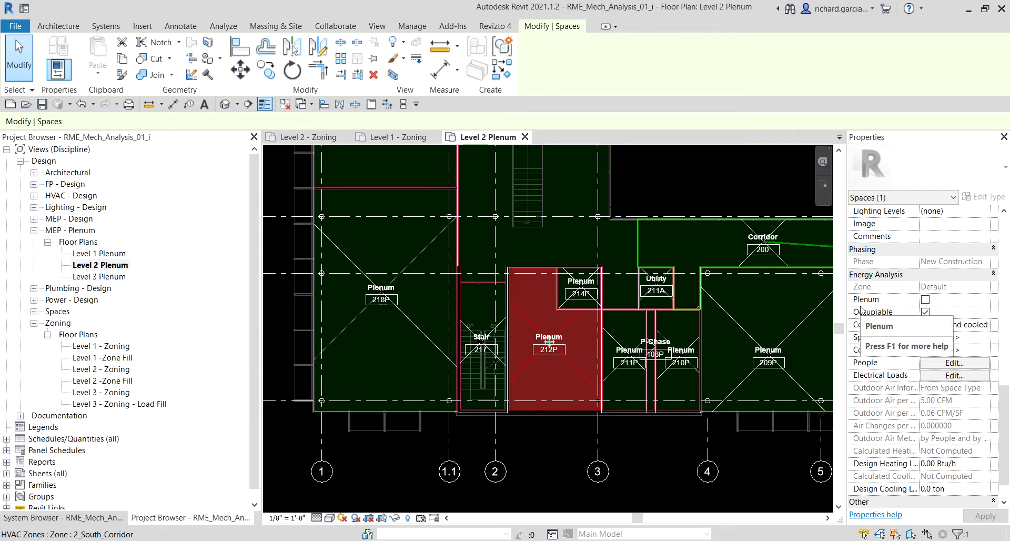
pyautogui.click(926, 299)
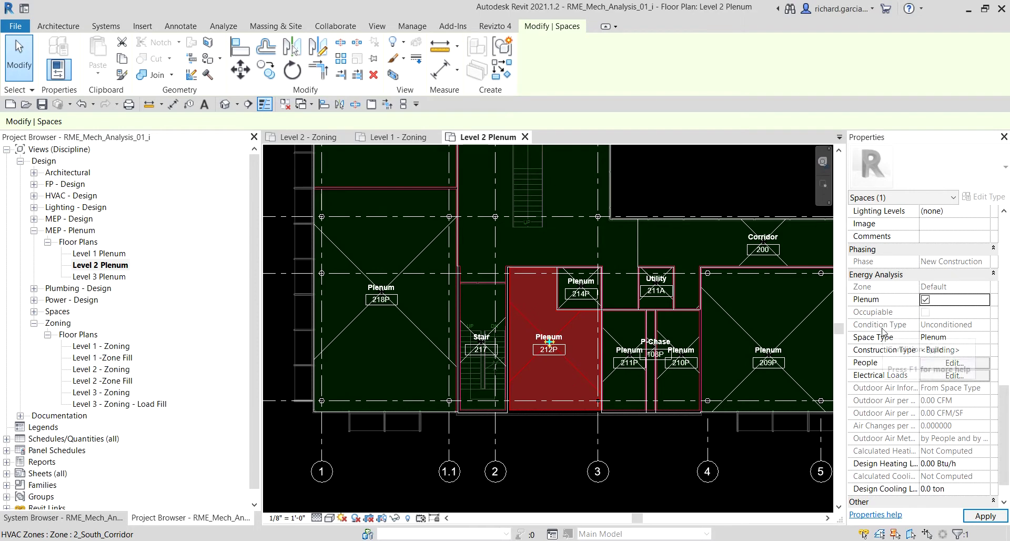
pyautogui.click(941, 327)
pyautogui.click(943, 327)
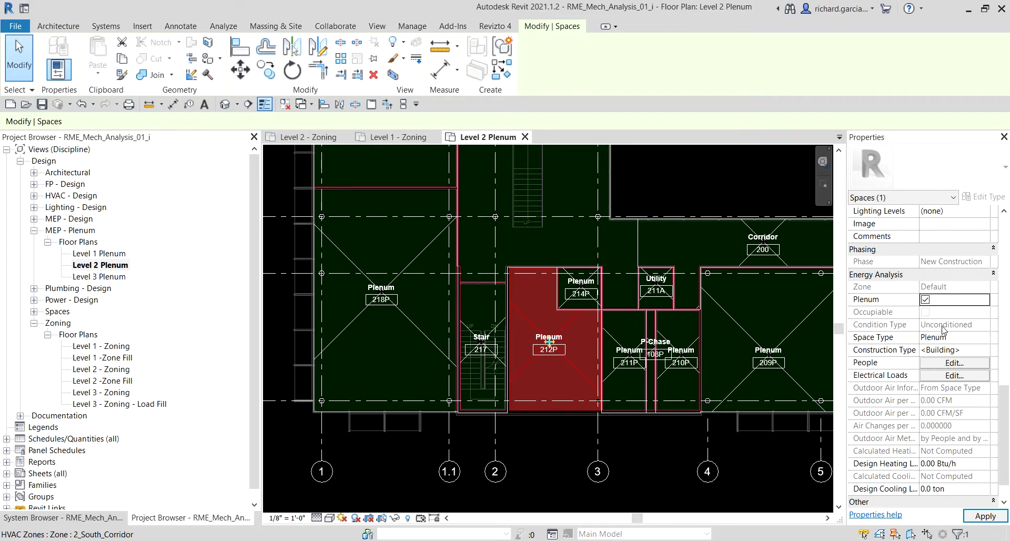
pyautogui.click(942, 326)
pyautogui.click(992, 519)
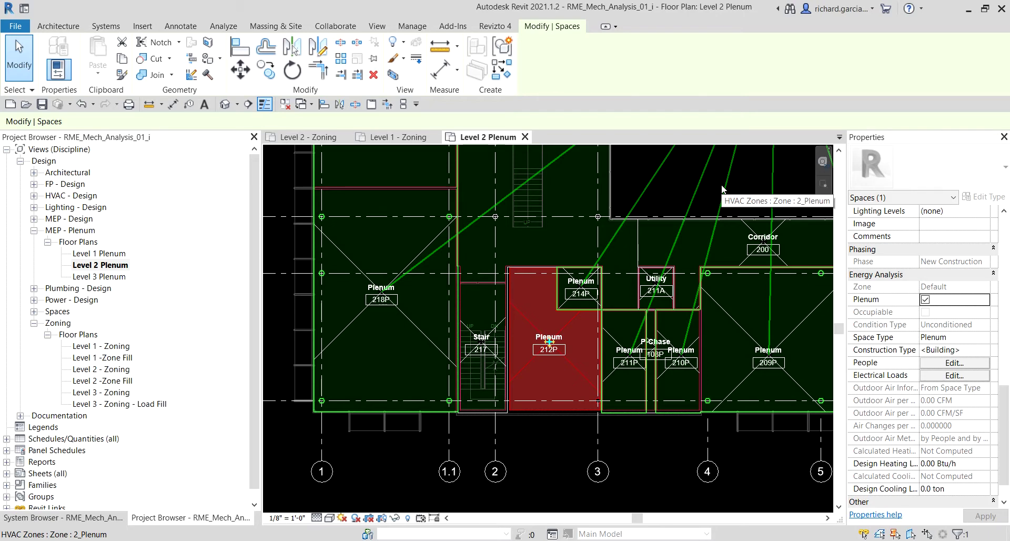
pyautogui.press('Escape')
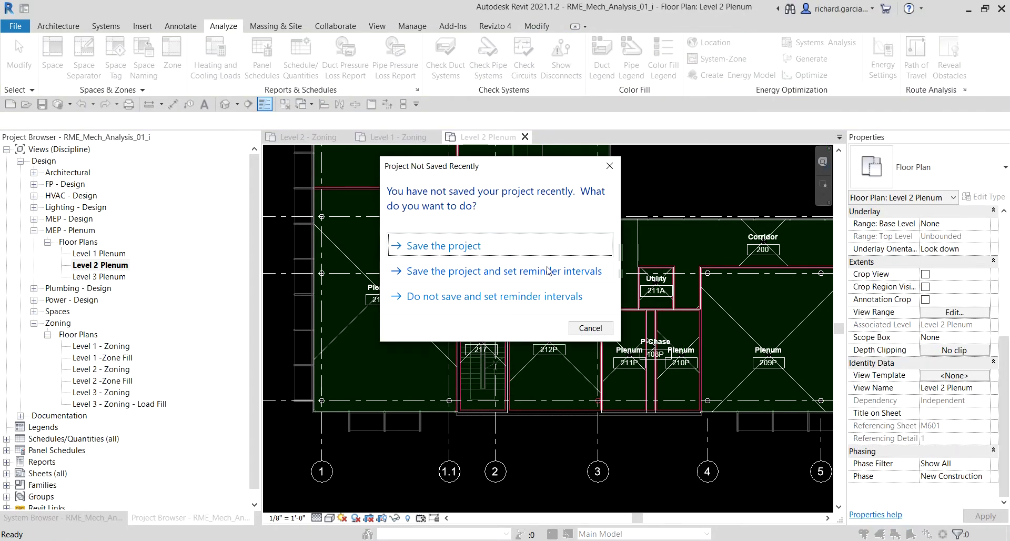
pyautogui.click(547, 271)
# - Edit the 2_Plenum HVAC zone to add the Plenum 212P space, and finish editing the zone
pyautogui.scroll(-1, 574, 278)
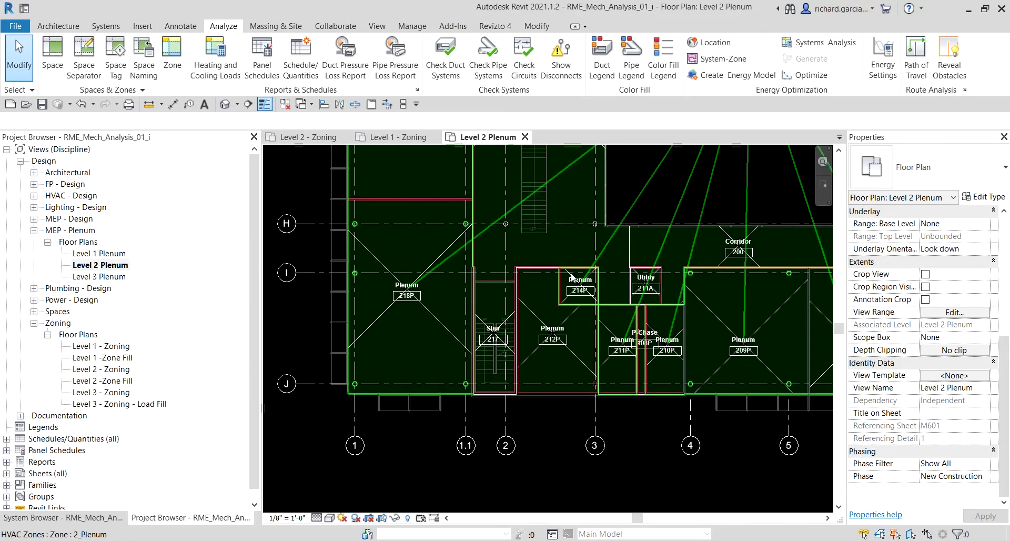
pyautogui.scroll(-4, 574, 278)
pyautogui.moveTo(485, 305); pyautogui.dragTo(536, 402, button='middle')
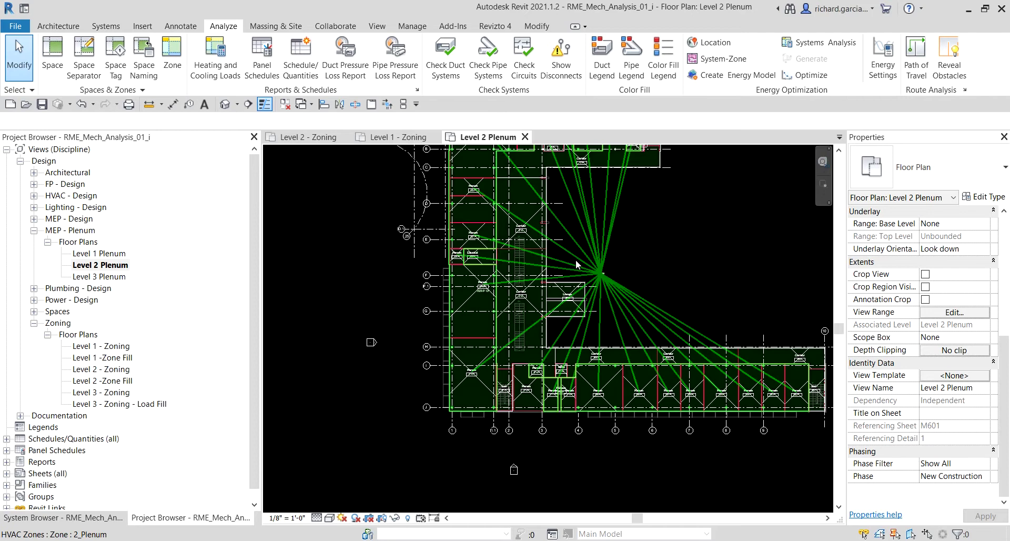
pyautogui.click(604, 277)
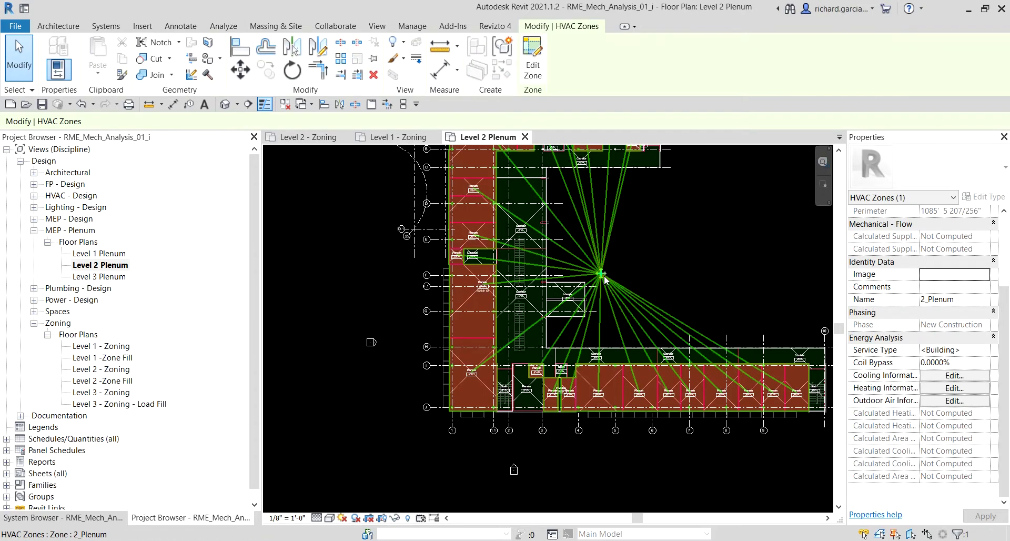
pyautogui.scroll(5, 557, 447)
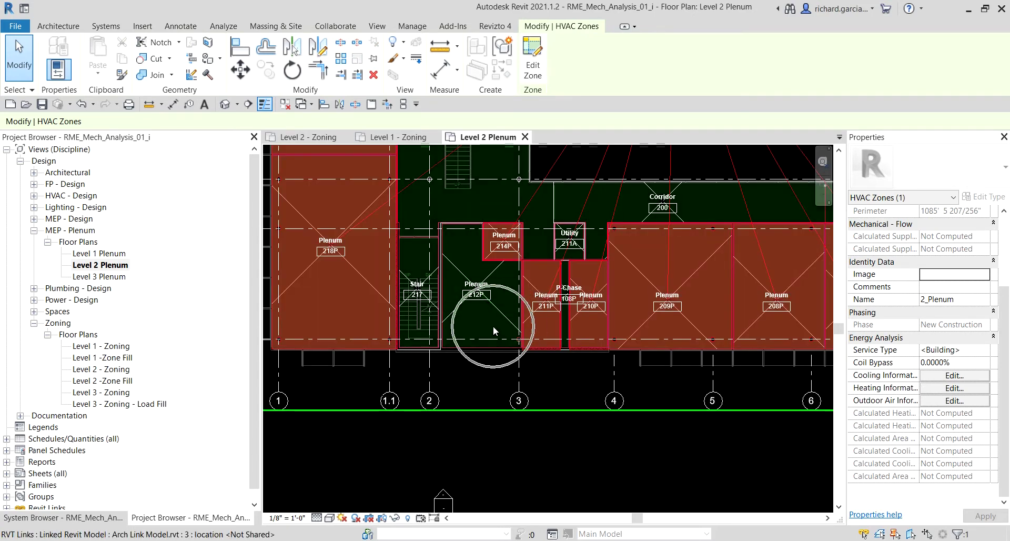
pyautogui.click(535, 56)
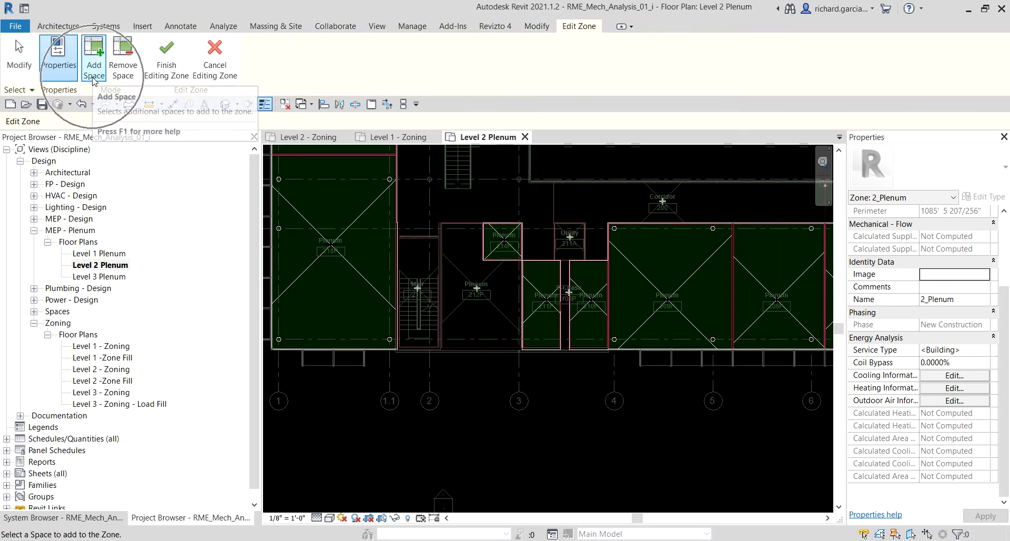
pyautogui.click(499, 315)
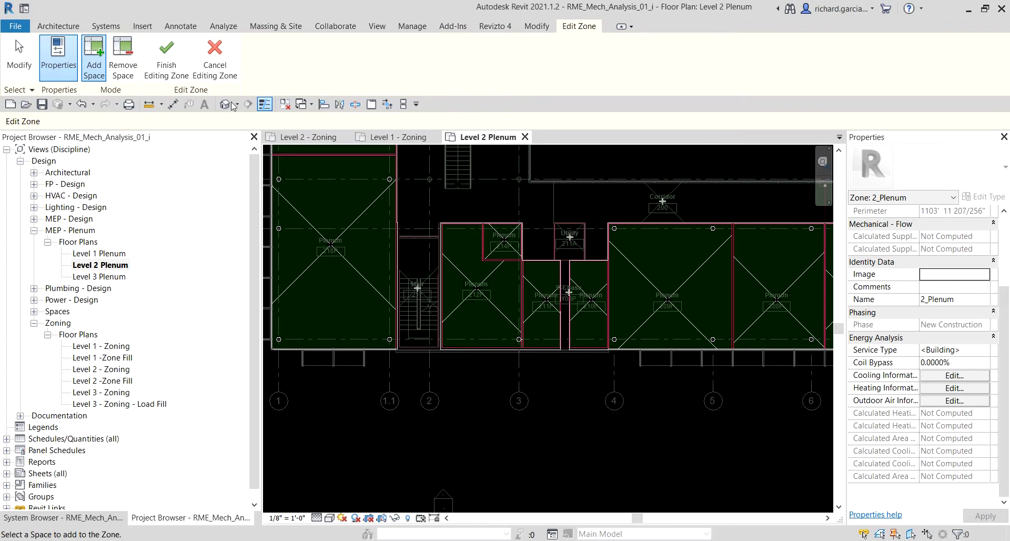
pyautogui.click(164, 63)
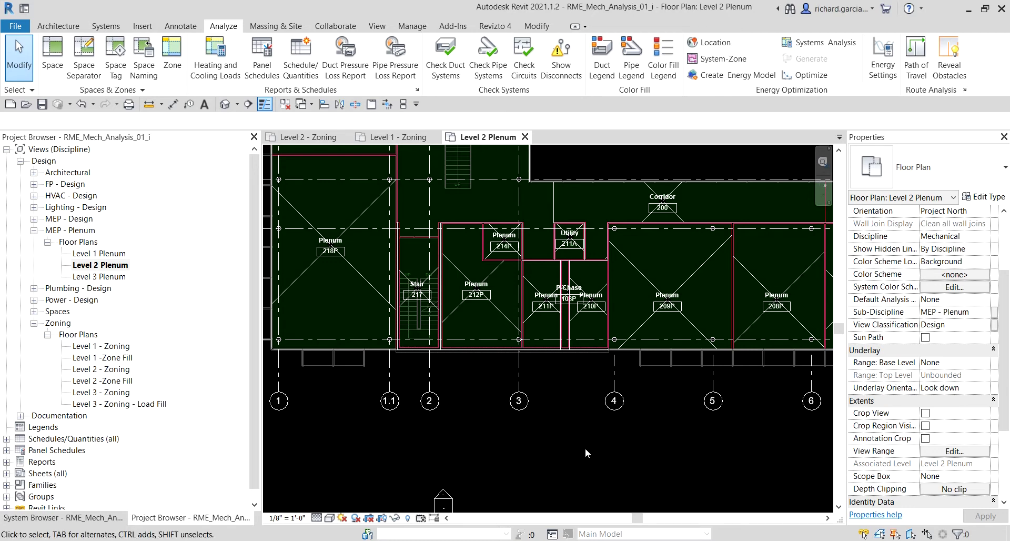
pyautogui.scroll(-5, 585, 447)
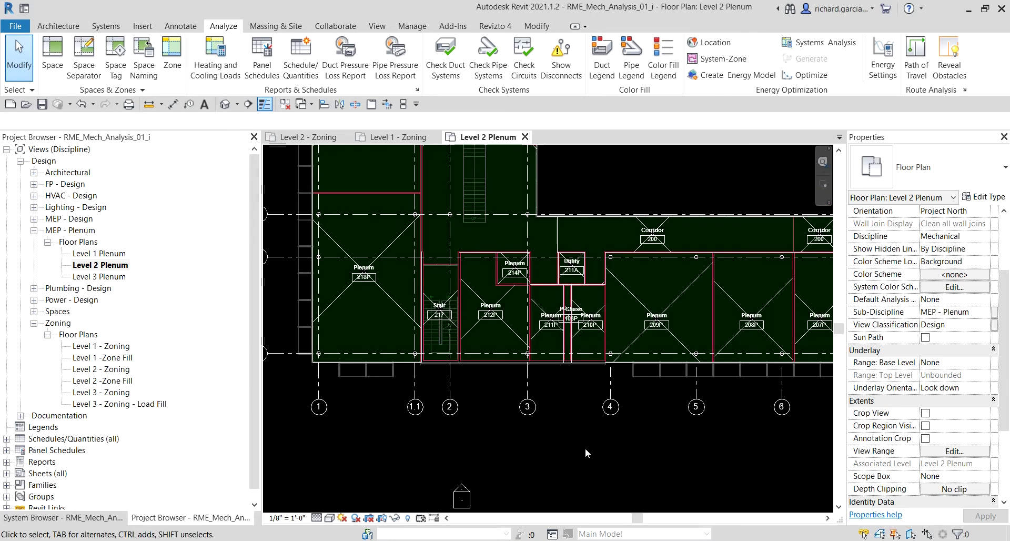
pyautogui.moveTo(611, 295); pyautogui.dragTo(603, 351, button='middle')
pyautogui.scroll(-2, 610, 314)
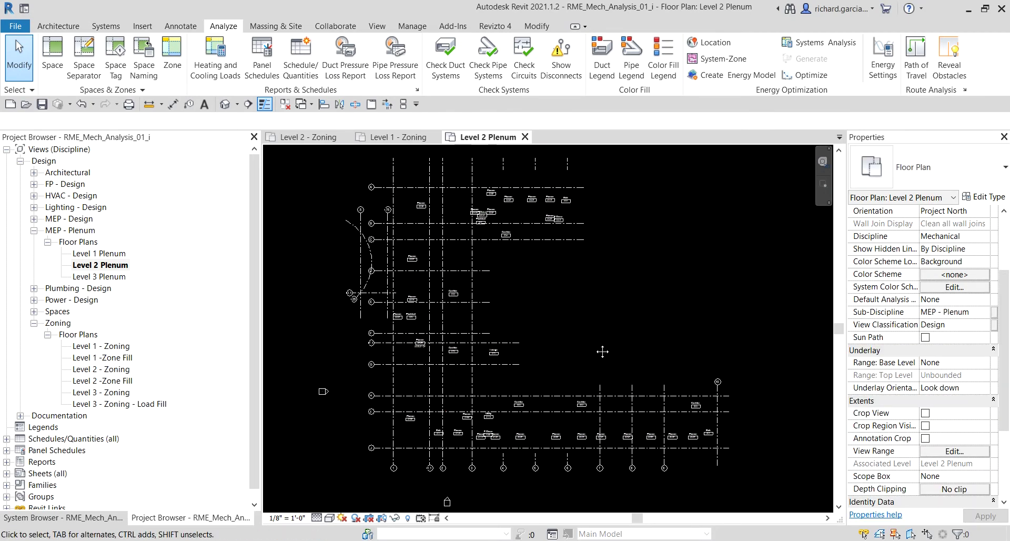